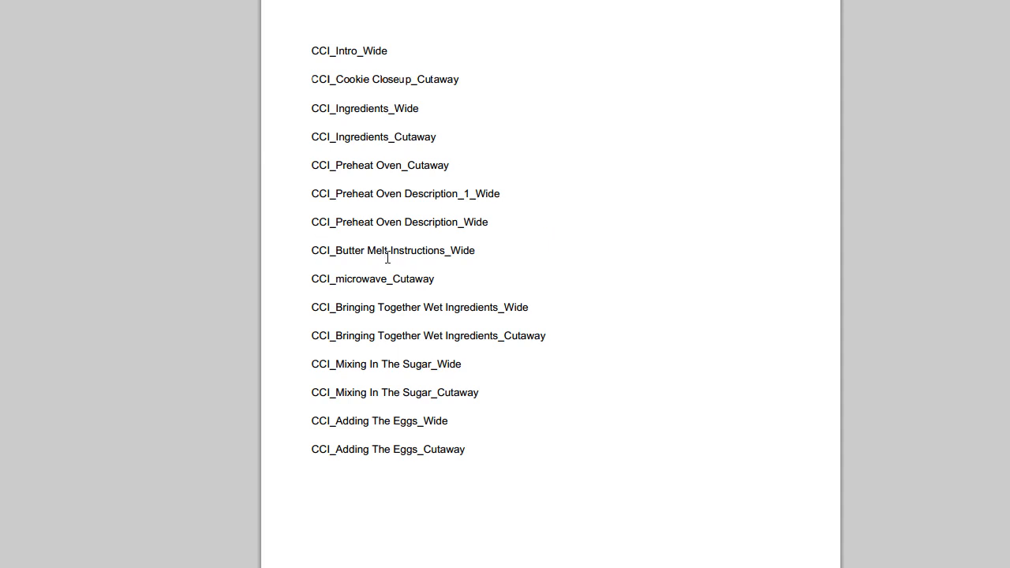
- Examine the first two entries of the shot list, CCI_Intro_Wide and CCI_Cookie Closeup_Cutaway
left_click_drag(311, 46, 402, 47)
left_click(419, 63)
left_click_drag(310, 49, 423, 58)
left_click(415, 66)
left_click_drag(310, 79, 458, 79)
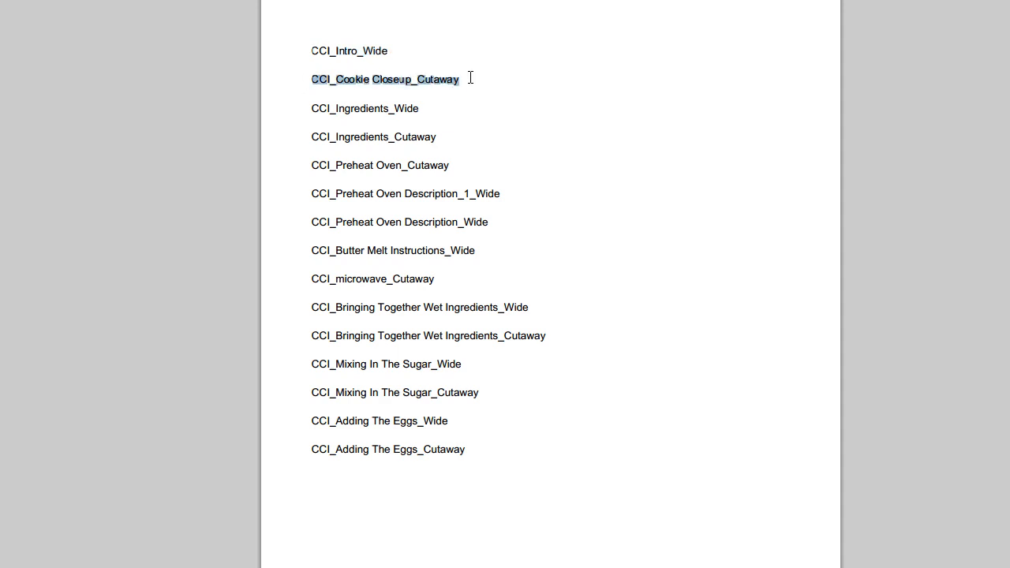
left_click(470, 89)
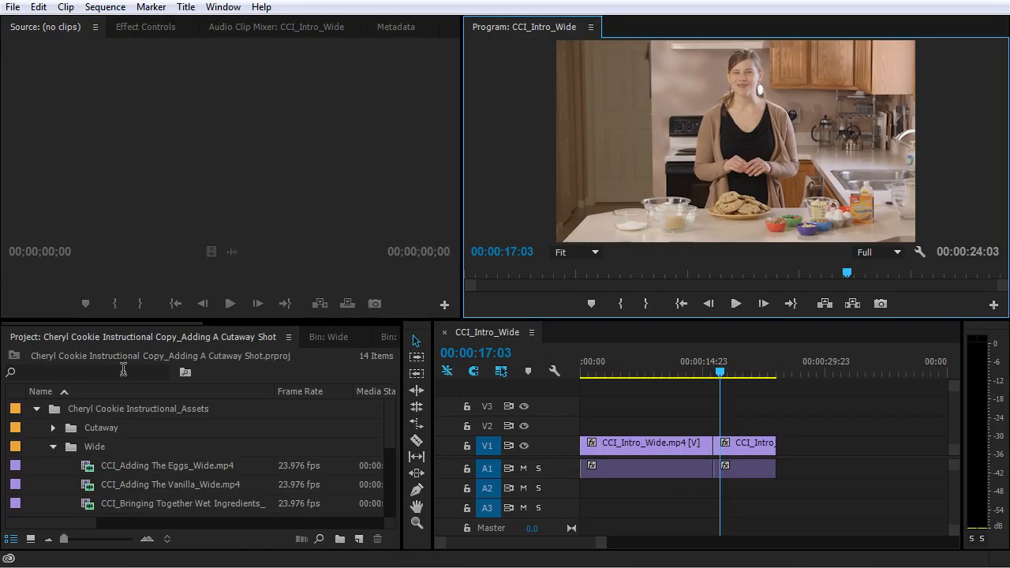
- Search the project for "cookie" and open CCI_Cookie Closeup_Cutaway.mp4 in the Source monitor
left_click(122, 372)
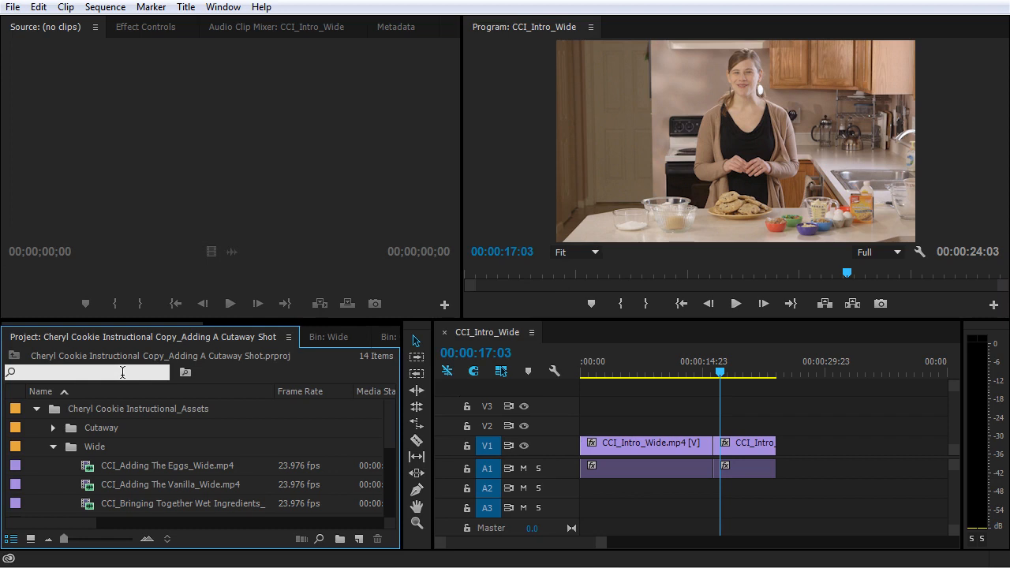
type("cookie")
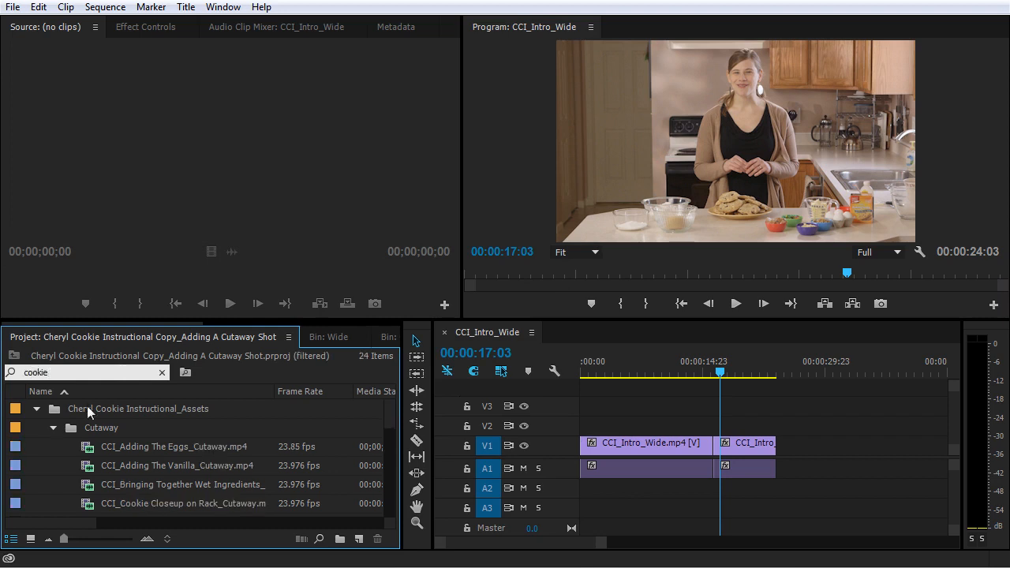
left_click_drag(391, 413, 392, 429)
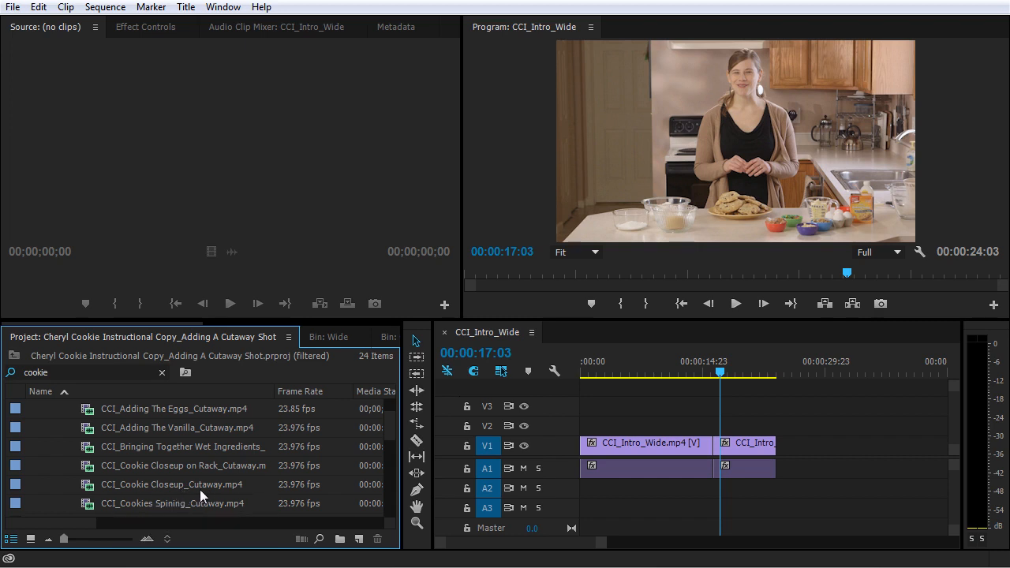
left_click(119, 487)
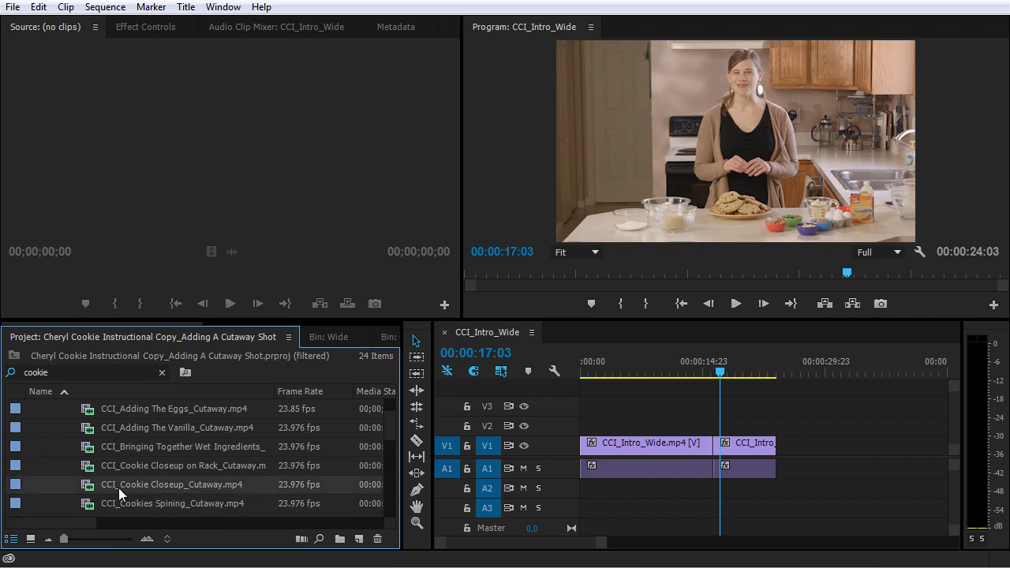
double_click(118, 488)
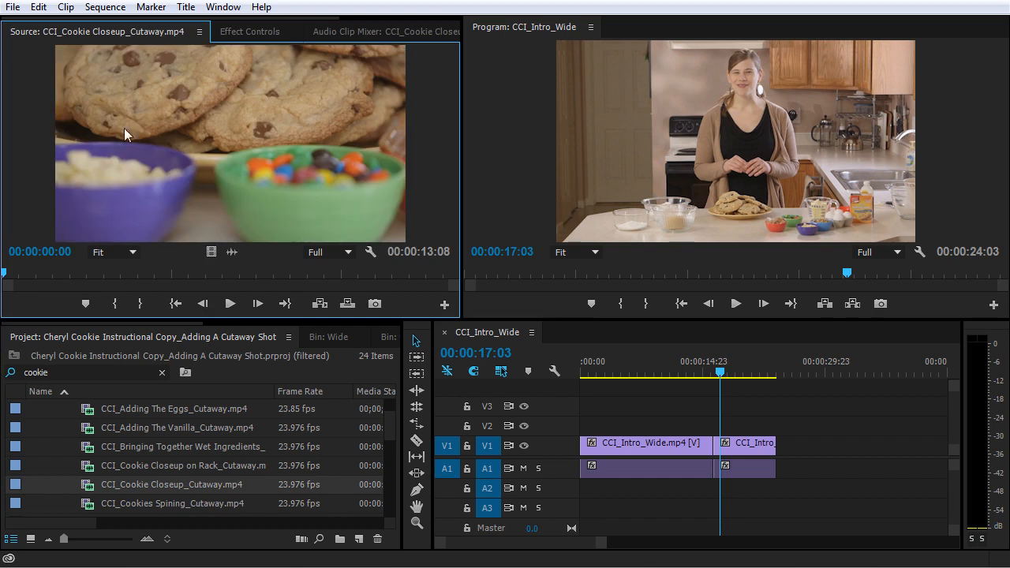
- Preview the cookie closeup source clip and mark its In point at 00:00:02:16 and Out point at 00:00:10:07
left_click_drag(43, 273, 375, 266)
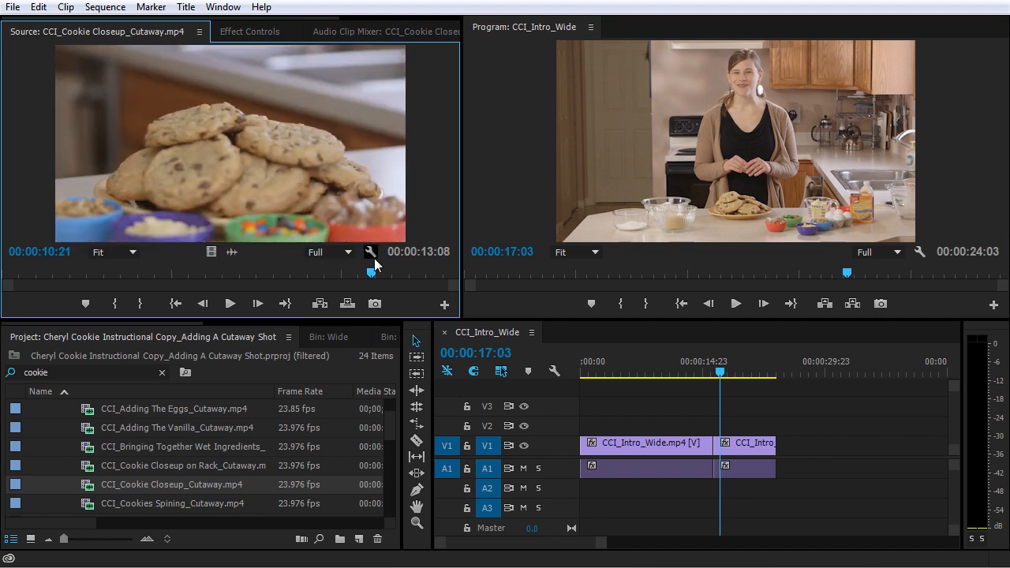
left_click_drag(374, 270, 83, 301)
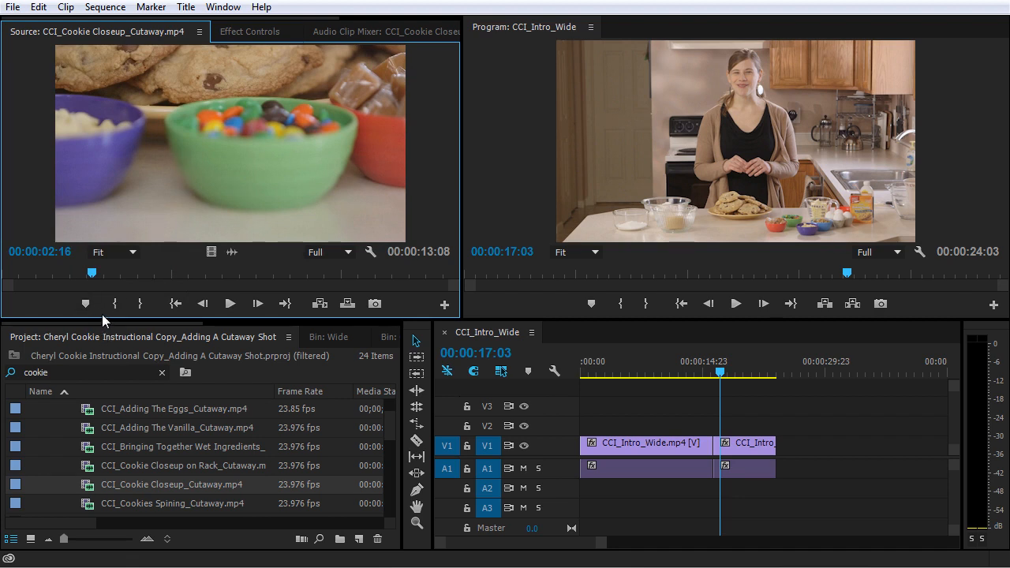
key("i")
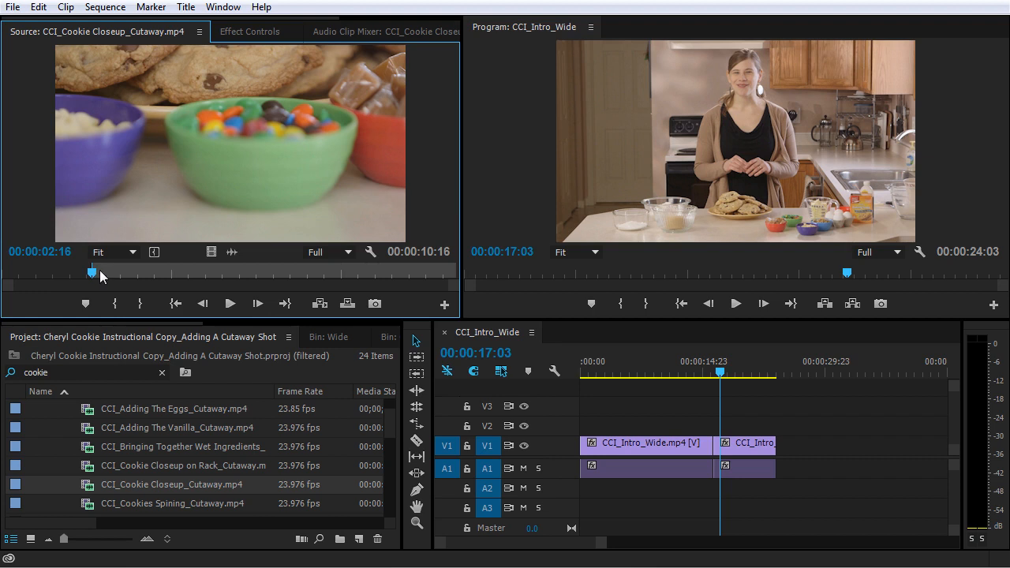
left_click_drag(100, 269, 354, 275)
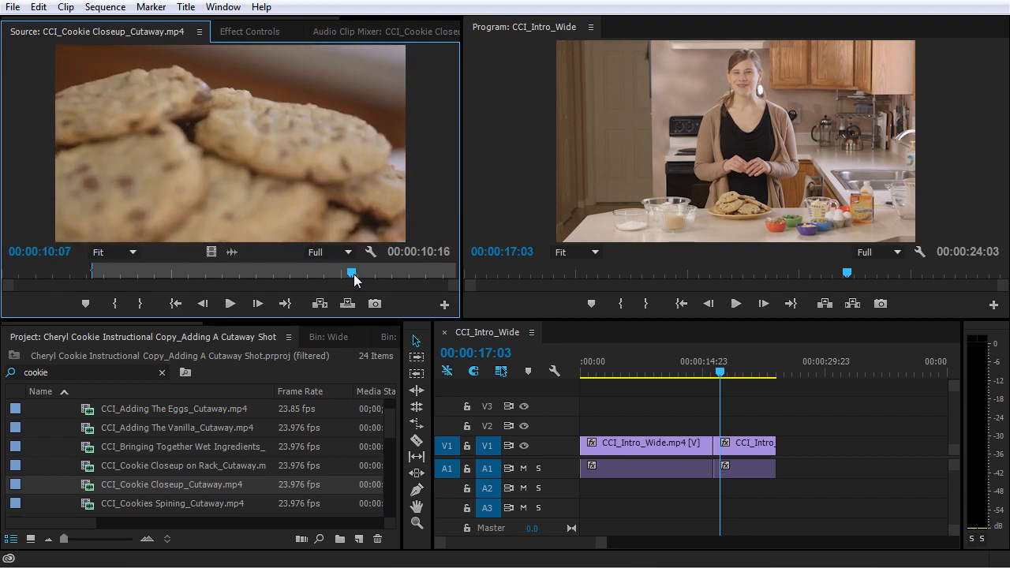
key("o")
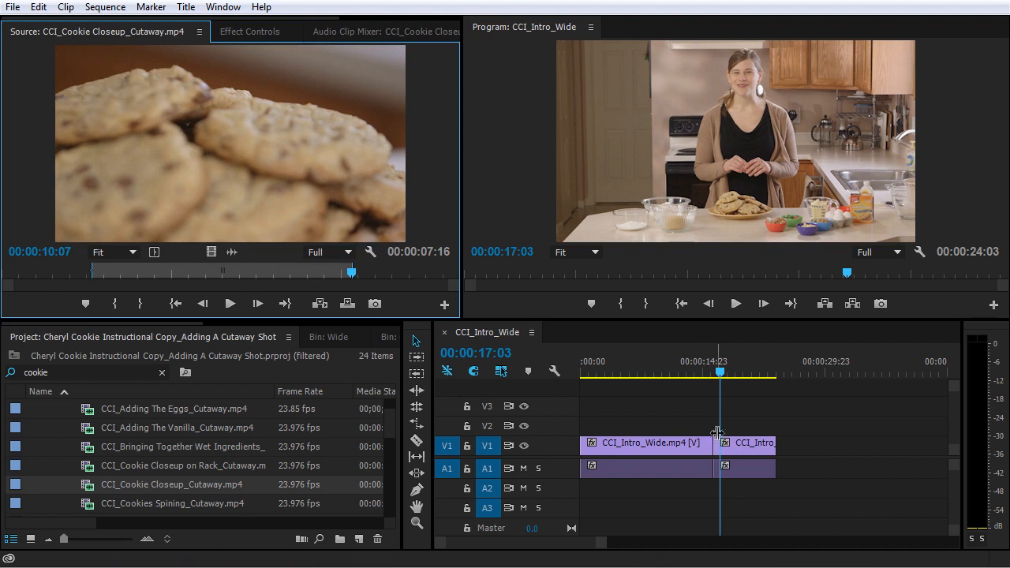
- Place only the video of the marked cutaway on track V2 so it ends at the cut between the intro clips, at 00:00:16:08
left_click_drag(718, 373, 715, 373)
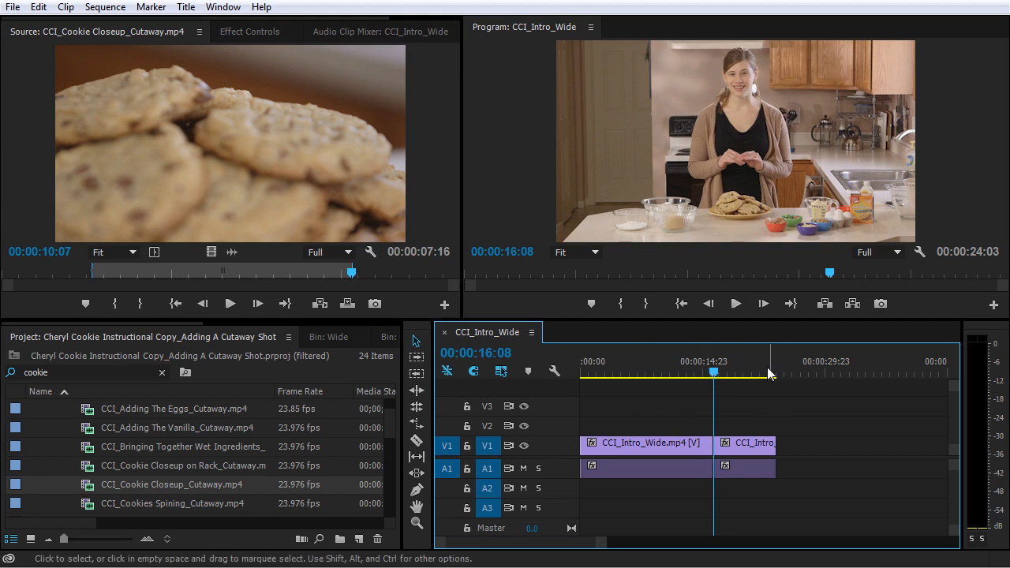
mouse_move(713, 372)
left_mouse_down()
mouse_move(695, 373)
mouse_move(714, 374)
left_mouse_up()
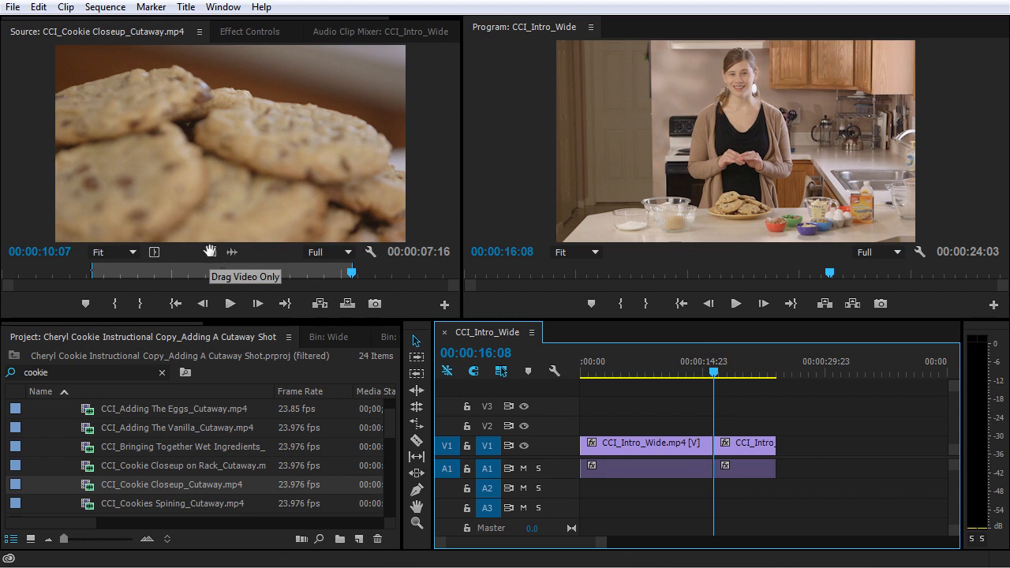
left_click_drag(210, 251, 657, 431)
- Play the sequence from 00:00:06:09 through the cutaway and past the cut to review the edit
left_click(632, 368)
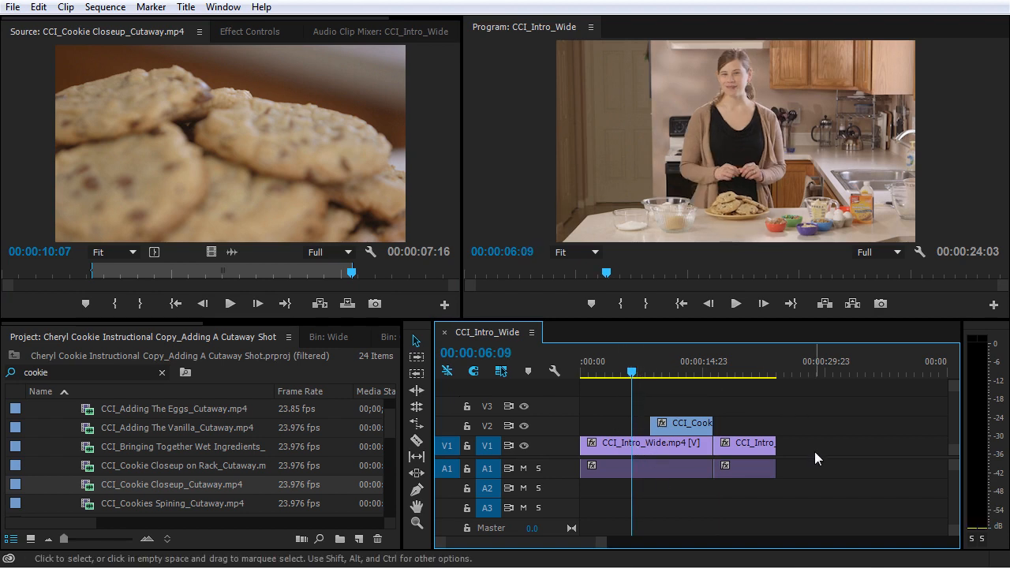
key("space")
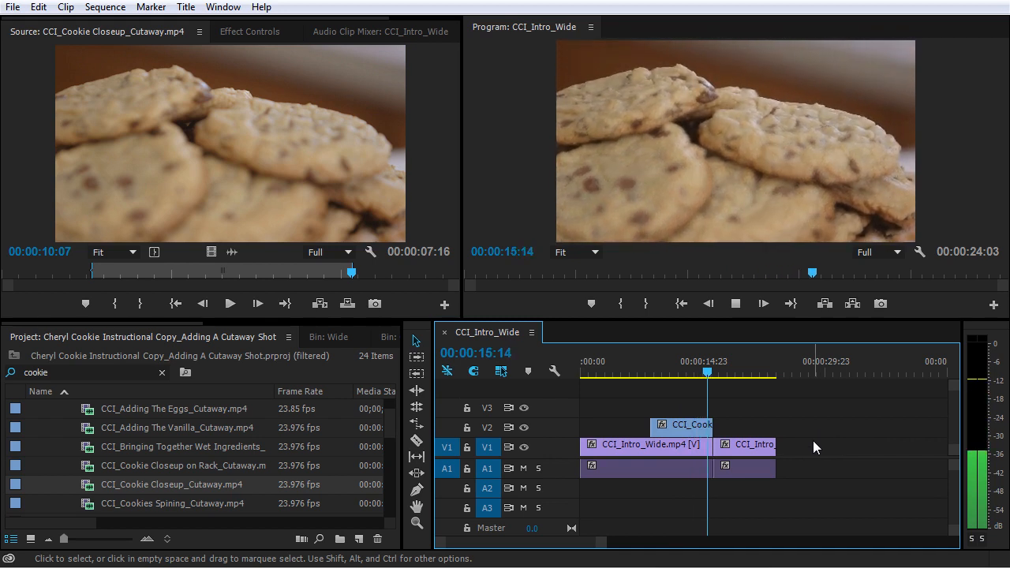
key("space")
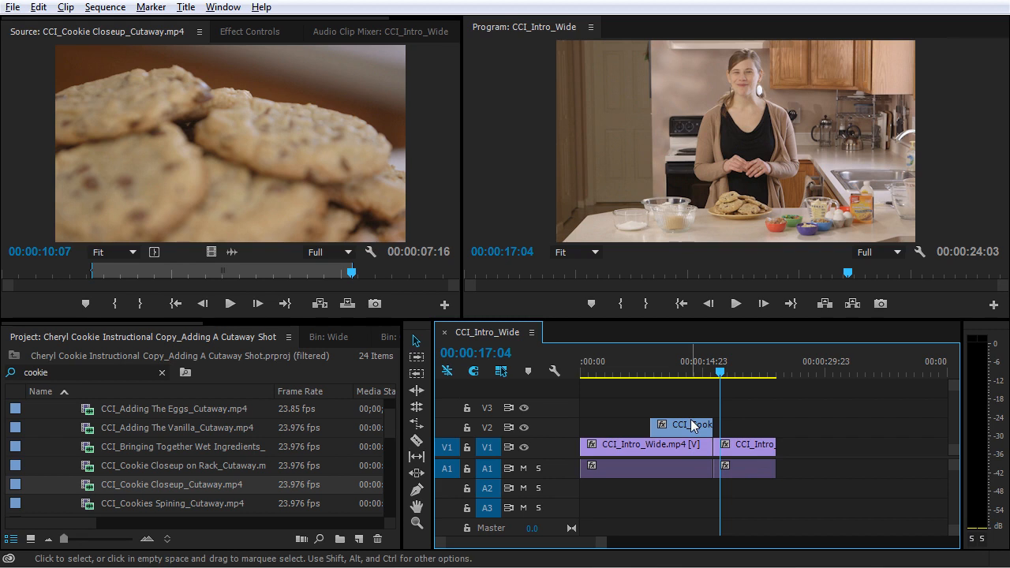
- Expand track A1 to show the audio waveform beneath the start of the cutaway clip in close detail
scroll(693, 420, "up", 3, "alt")
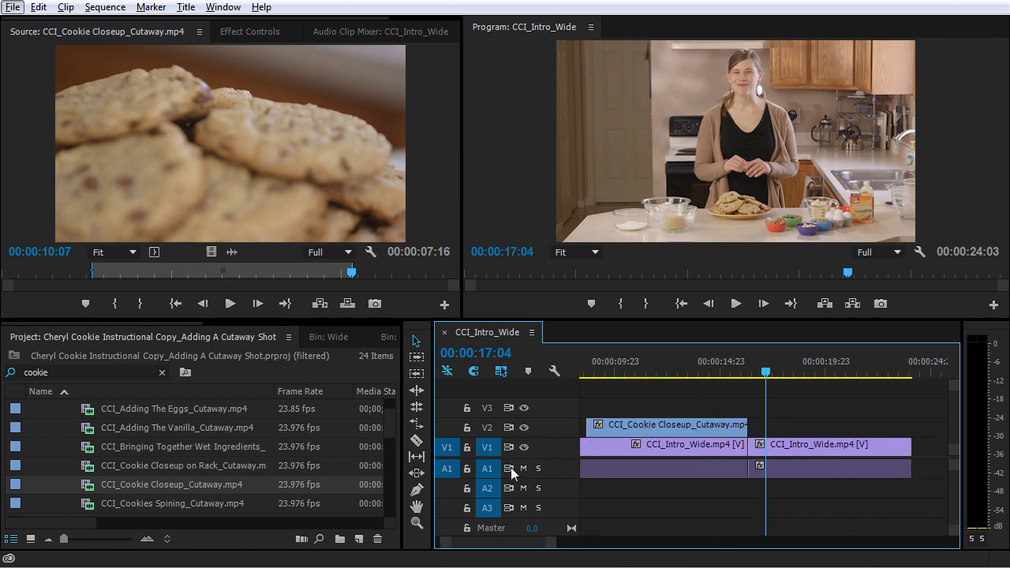
double_click(556, 469)
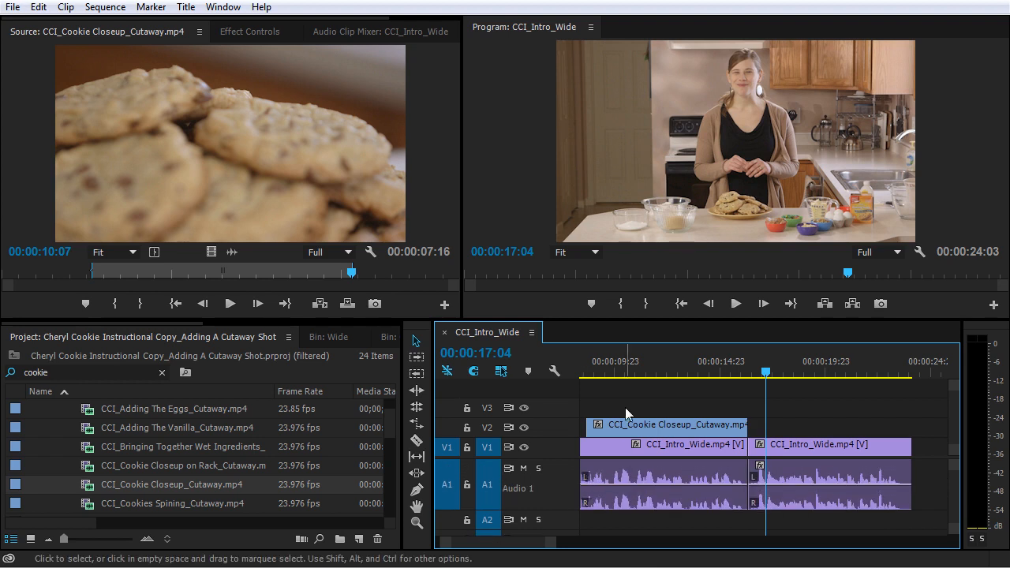
left_click(599, 370)
scroll(631, 381, "up", 3)
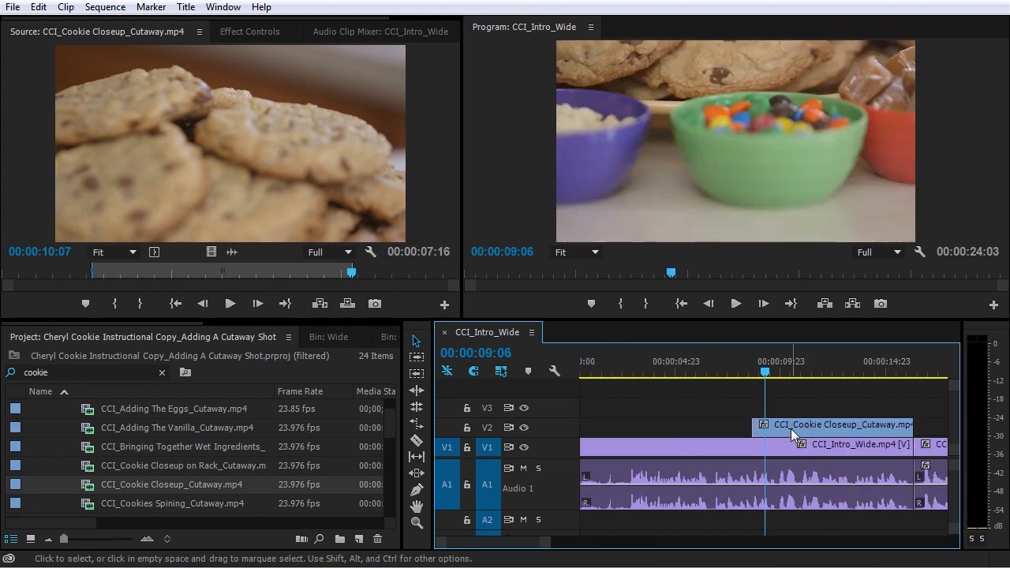
key("equal")
key("equal")
key("equal")
key("minus")
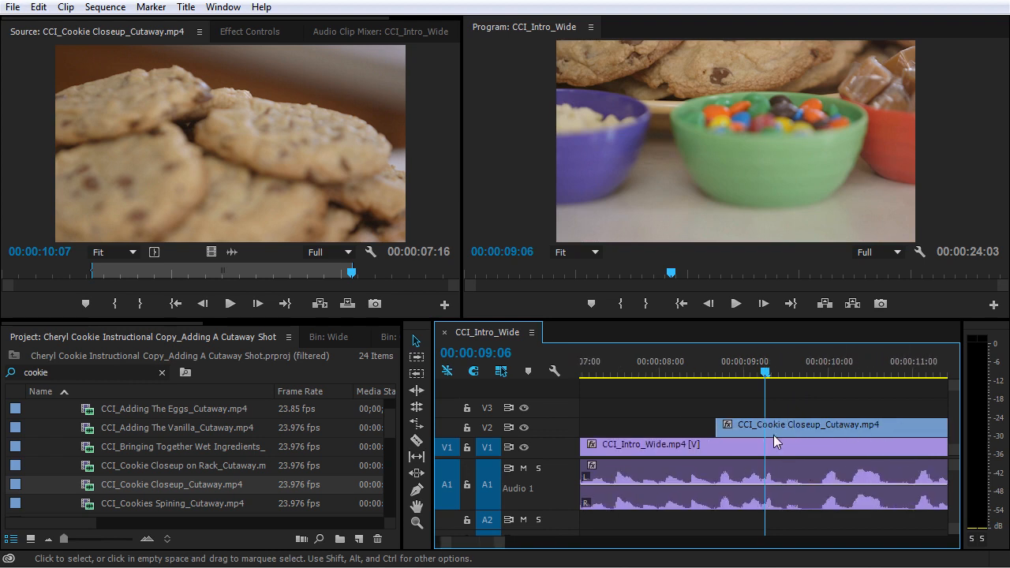
scroll(757, 419, "down", 1)
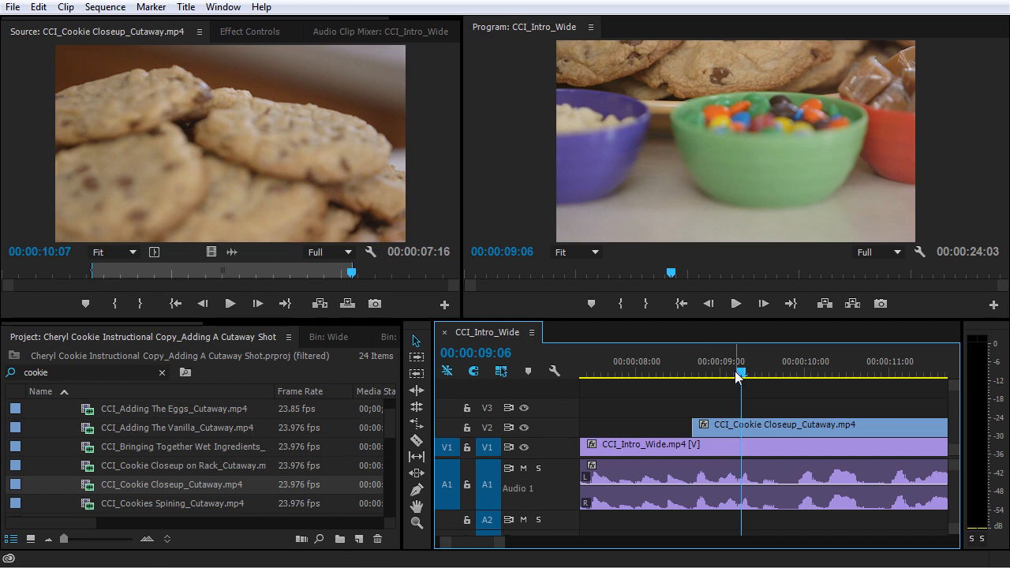
- Scrub and play the narration around the cutaway's start to examine where the shot should begin
left_click(678, 372)
left_click_drag(678, 372, 784, 383)
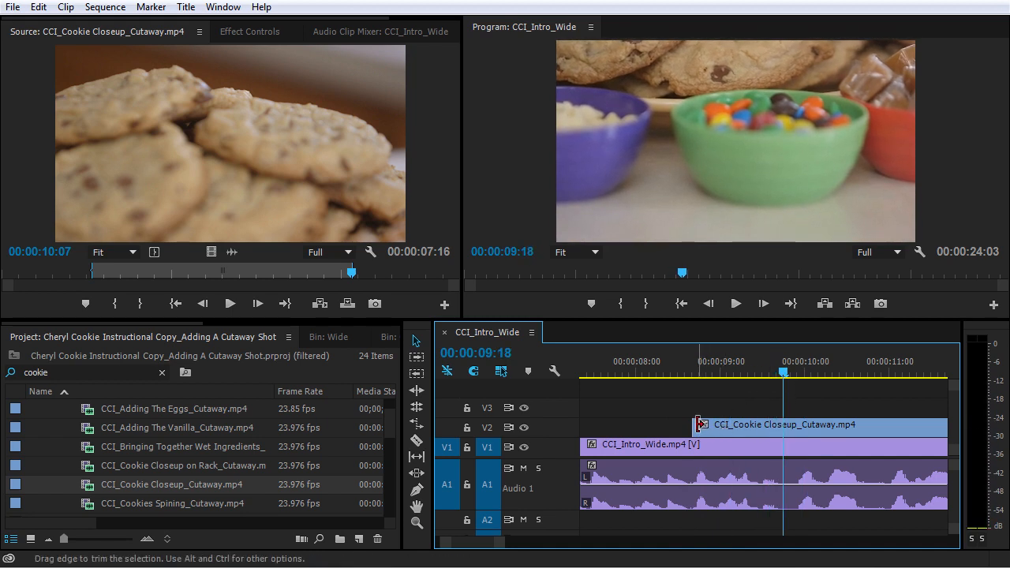
left_click_drag(694, 377, 844, 381)
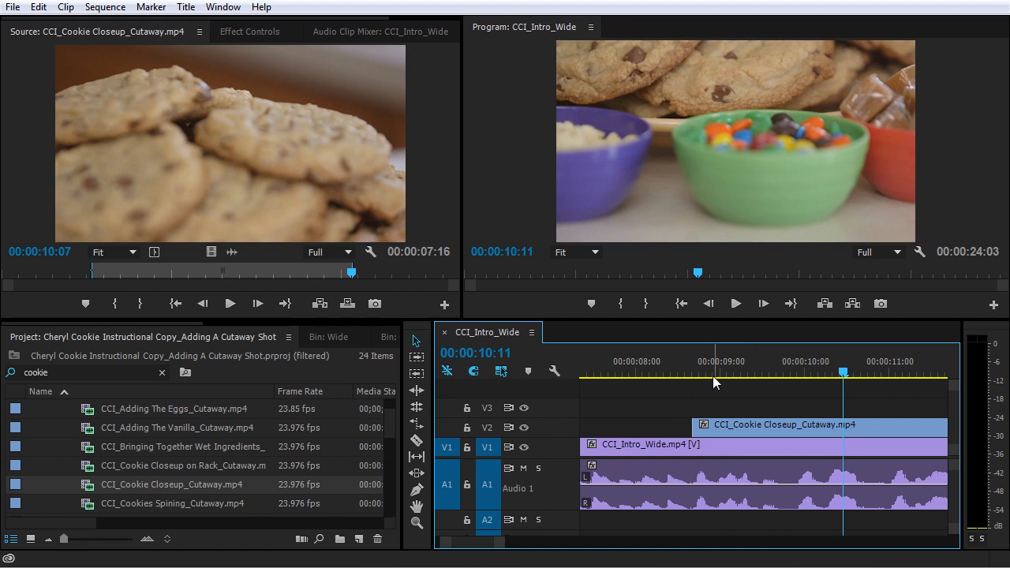
left_click(693, 367)
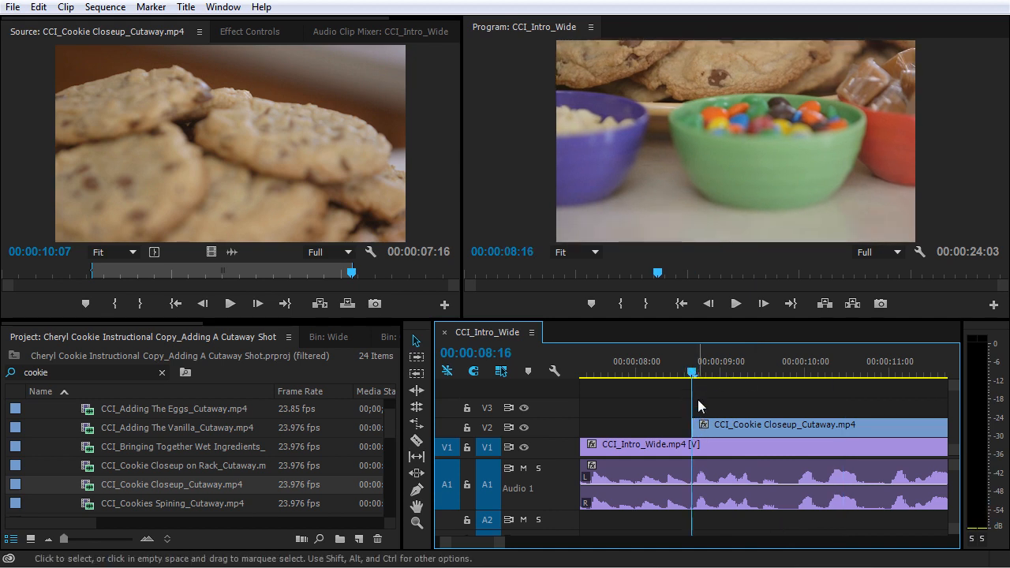
key("space")
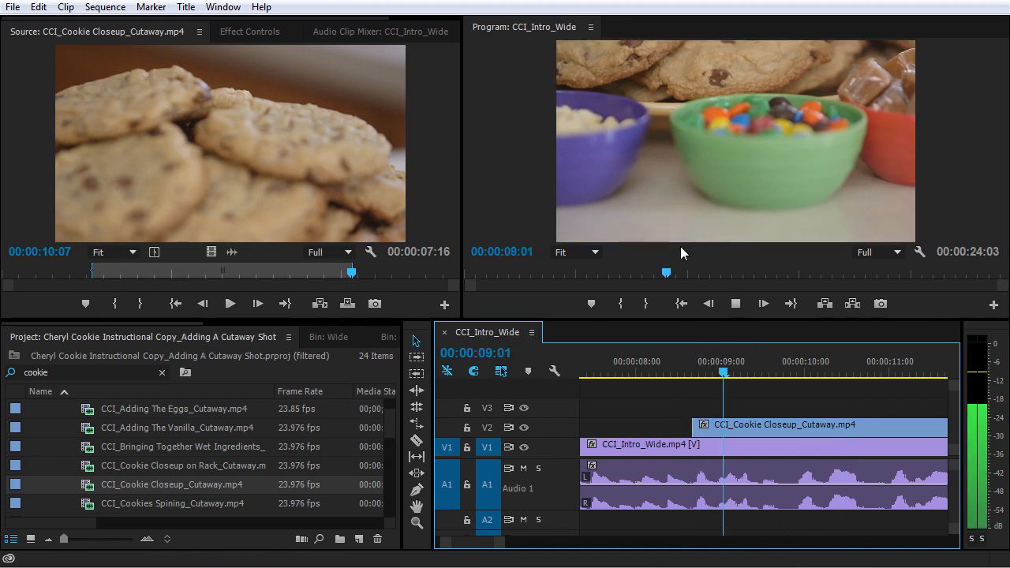
key("space")
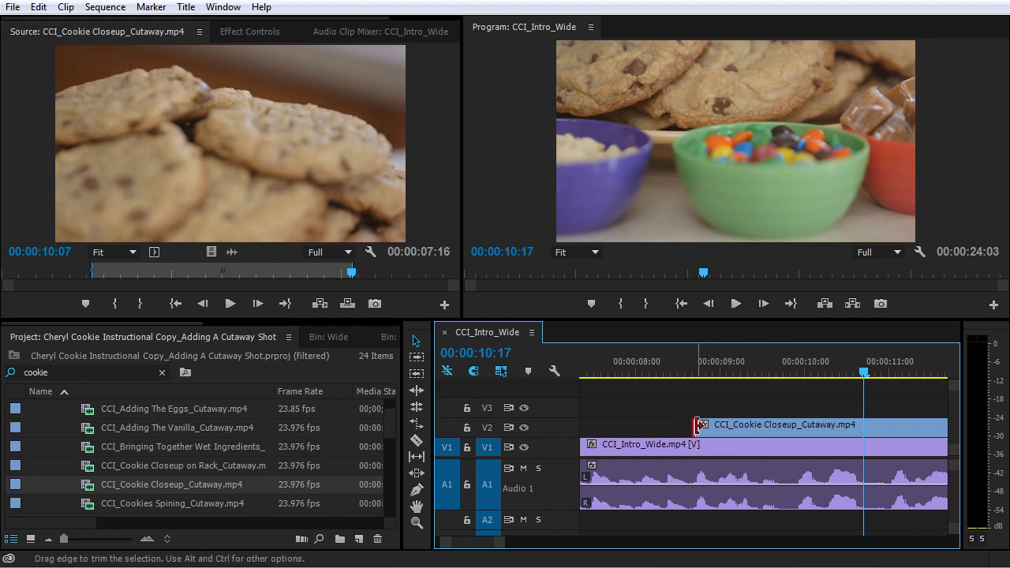
- Trim the start of the cutaway on V2 to 00:00:09:23 and play back the new edit point
left_click_drag(699, 426, 748, 427)
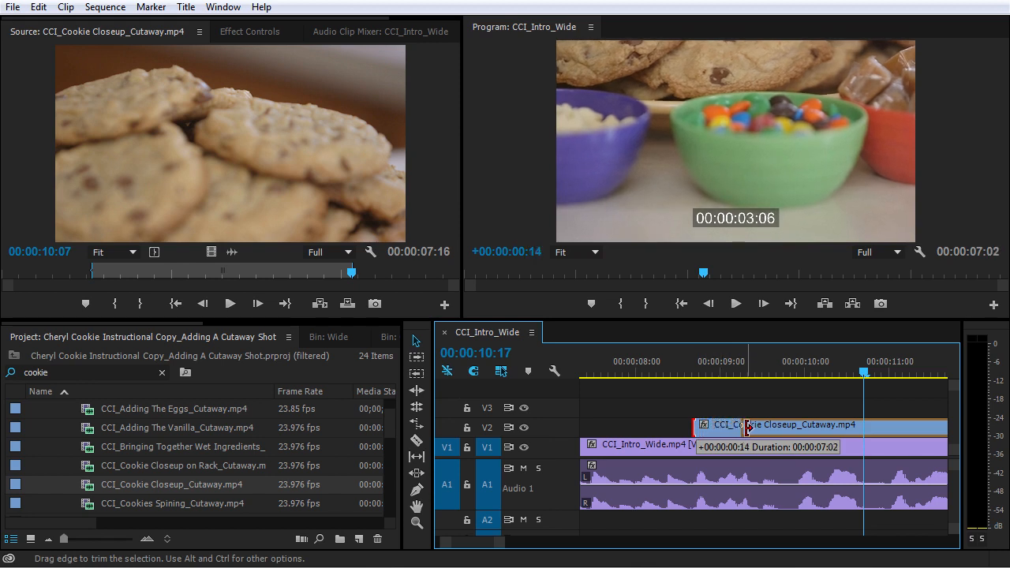
left_click_drag(748, 427, 804, 424)
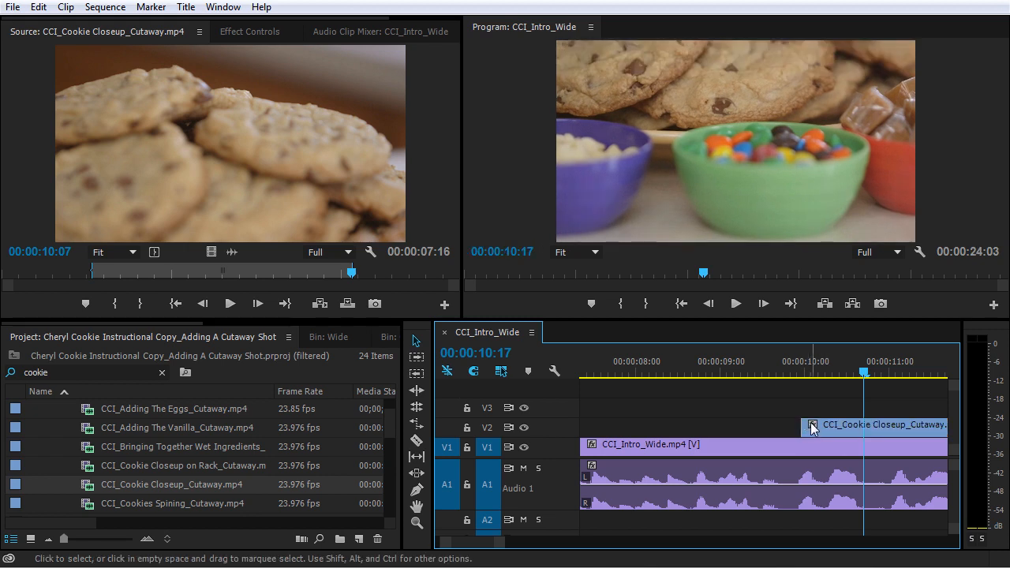
left_click(802, 368)
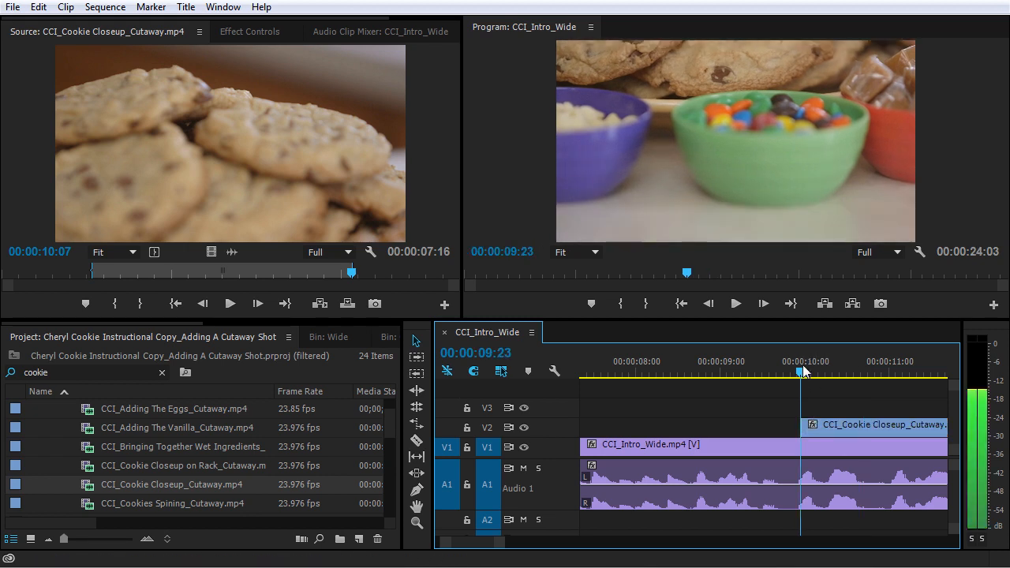
key("space")
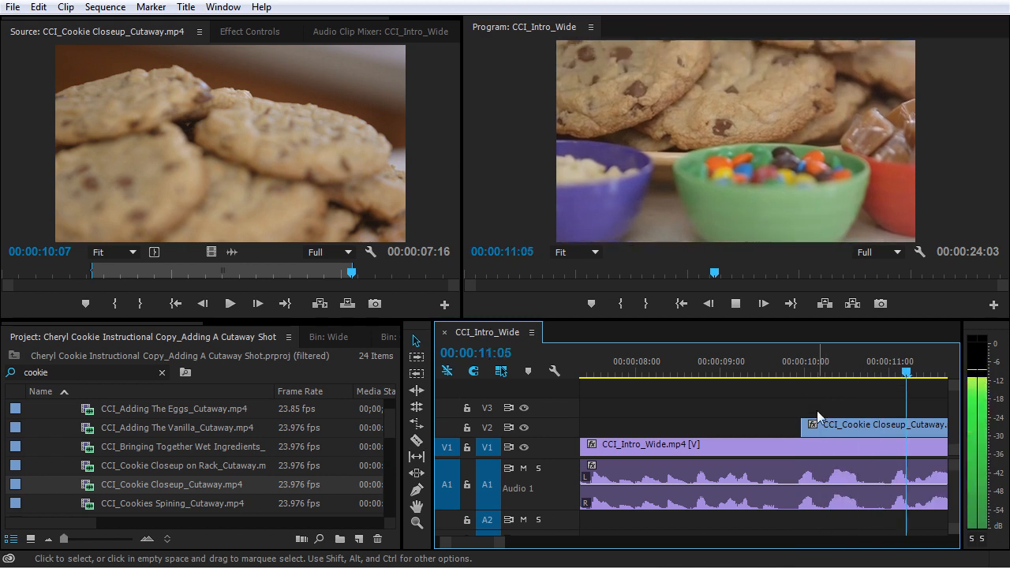
left_click(800, 371)
left_click_drag(799, 371, 803, 371)
key("space")
left_click(805, 370)
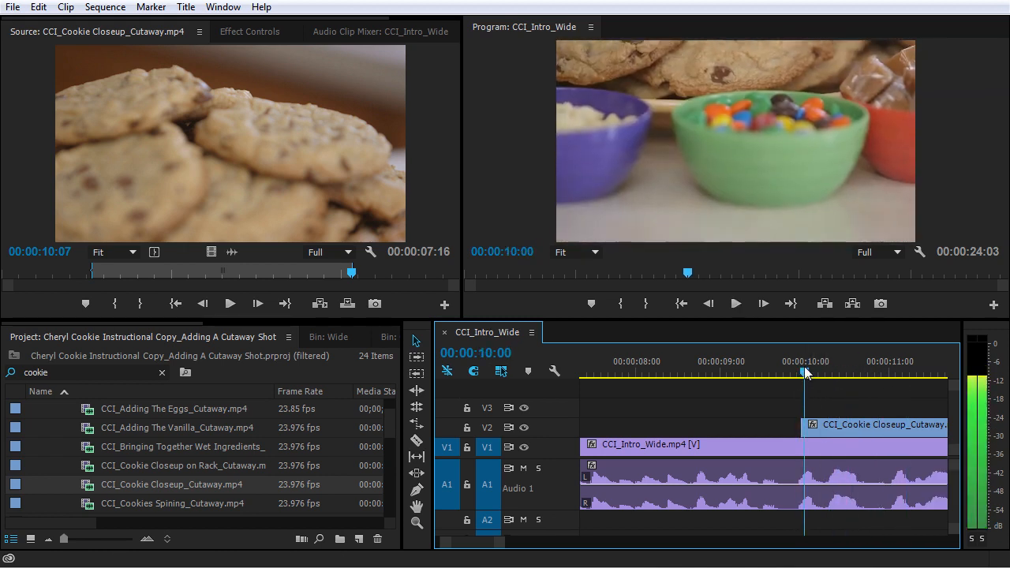
- Trim the cutaway's start to about 00:00:10:02 and check the transition from the wide shot
left_click_drag(805, 426, 815, 430)
left_click(811, 371)
key("space")
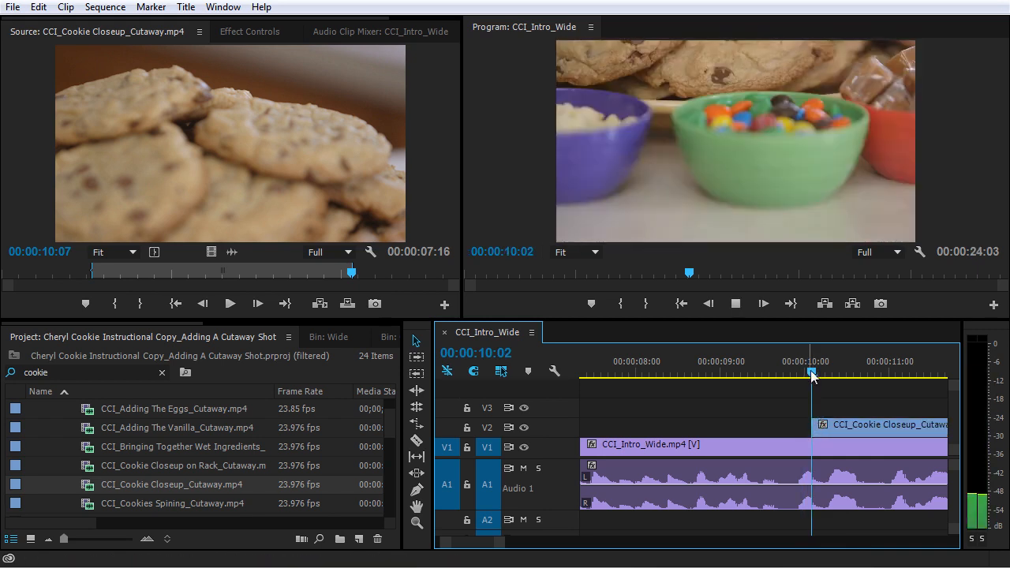
key("space")
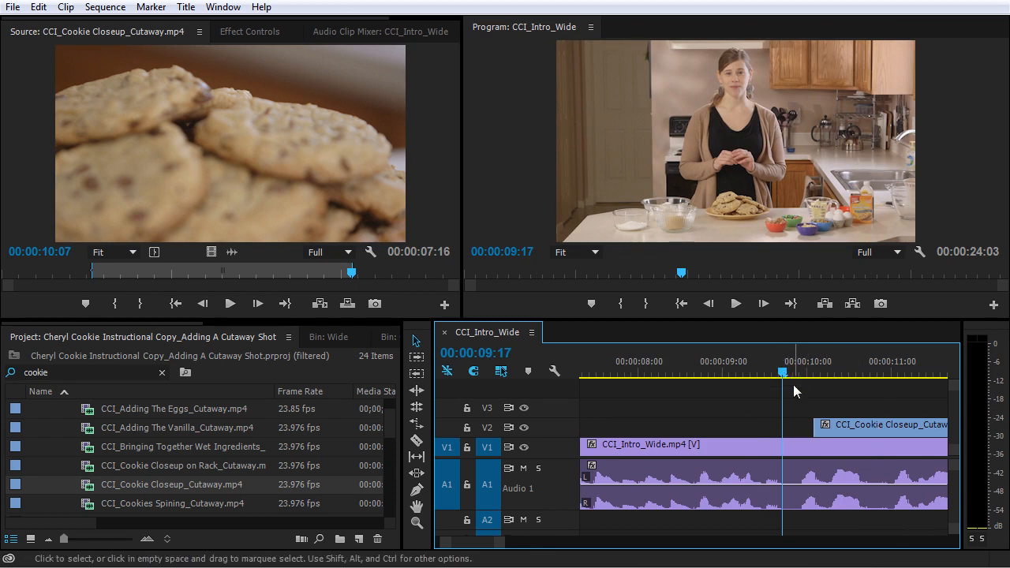
left_click_drag(782, 373, 730, 373)
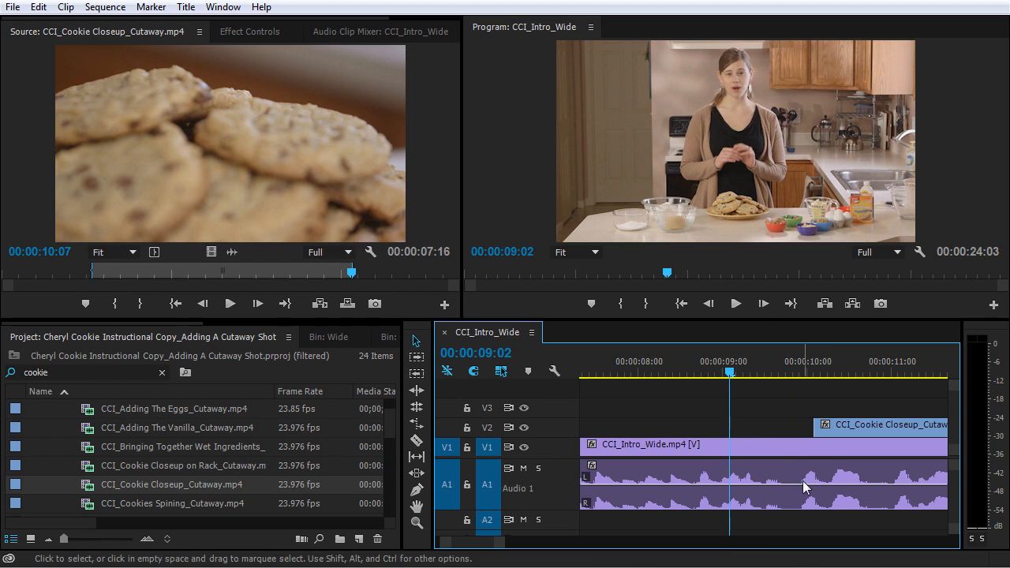
- Shift the start of the cutaway on V2 to 00:00:09:19 and play the sequence through the new edit point
key("space")
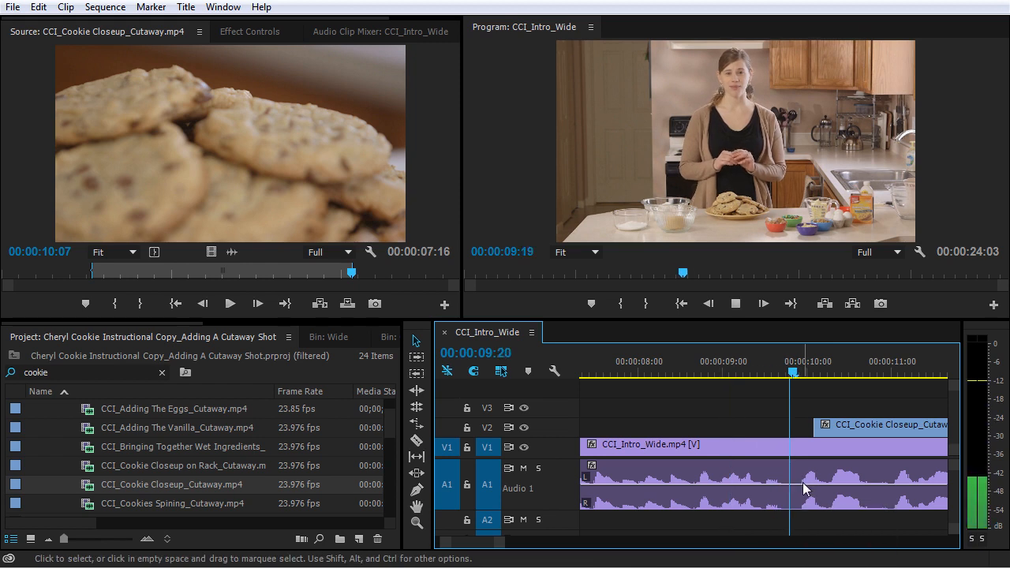
left_click(751, 364)
left_click_drag(751, 364, 788, 376)
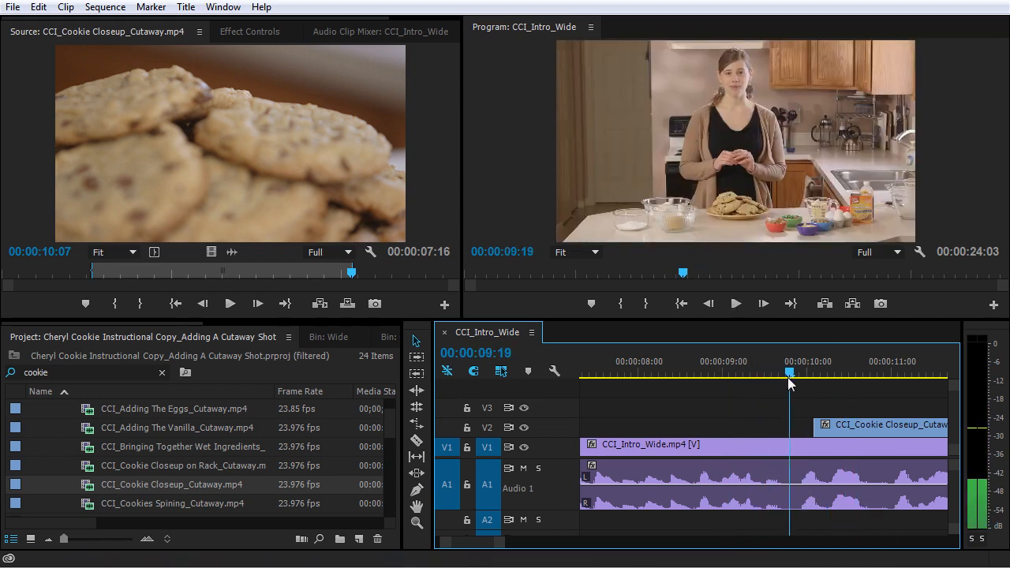
left_click_drag(833, 429, 800, 434)
left_click(721, 364)
key("space")
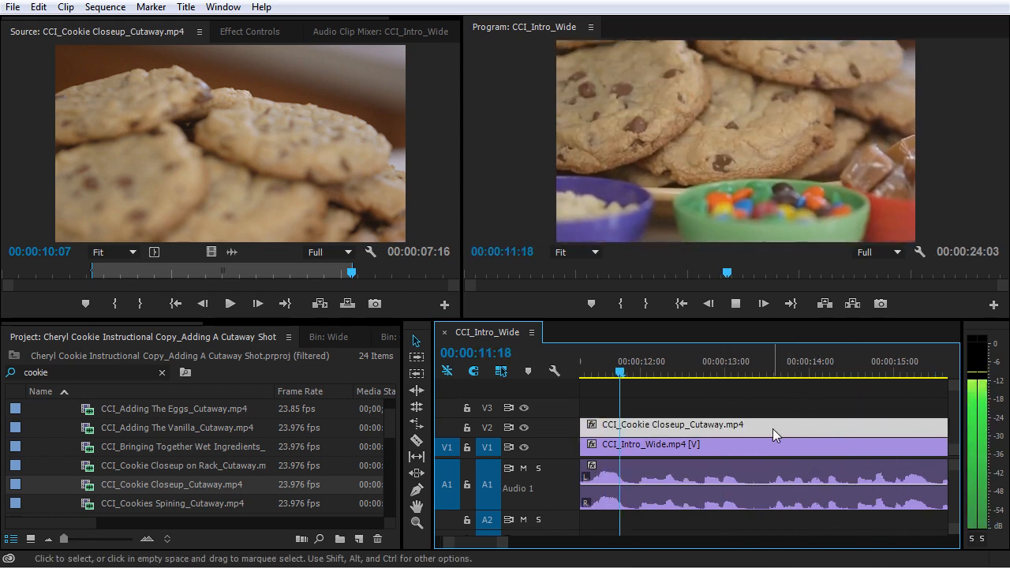
key("minus")
key("minus")
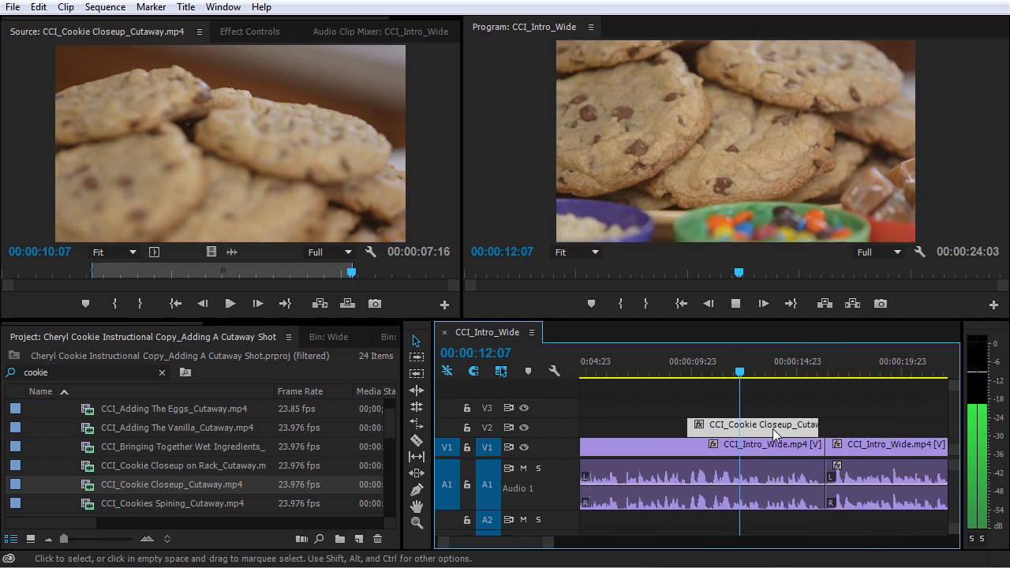
key("equal")
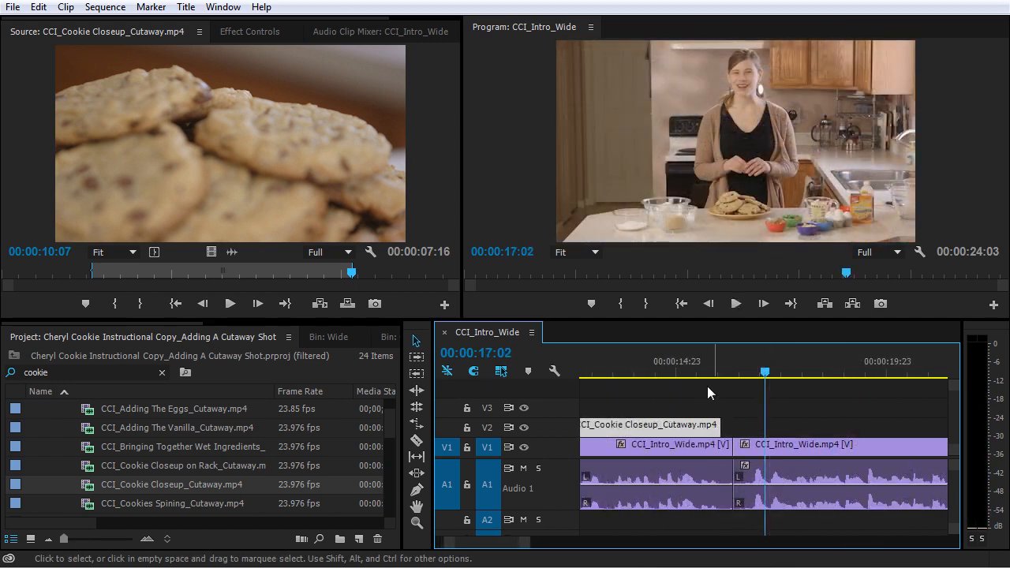
- Scrub closely around the cutaway's end to examine how it lines up with the cut between the two V1 intro clips
left_click(717, 389)
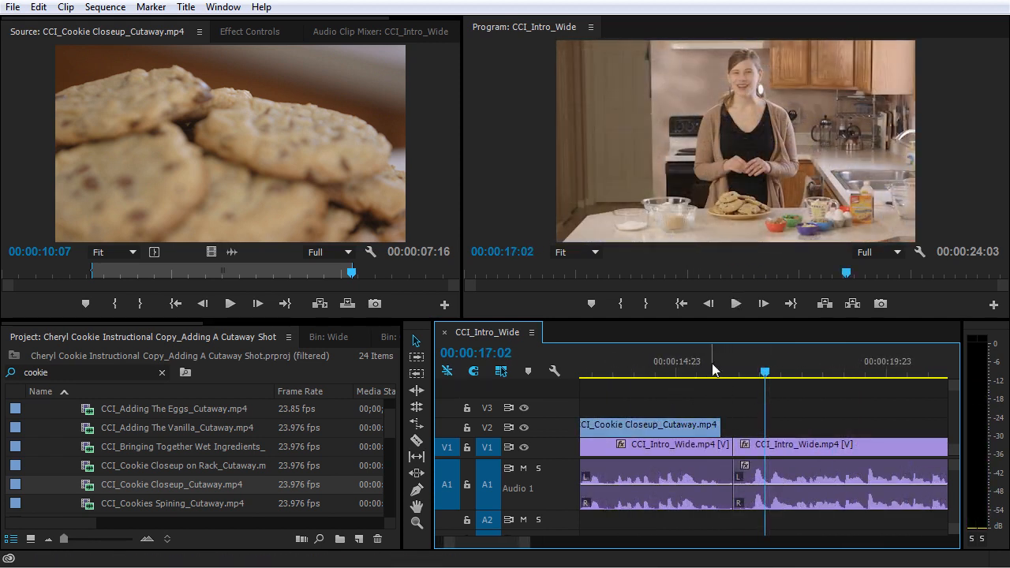
left_click(714, 425)
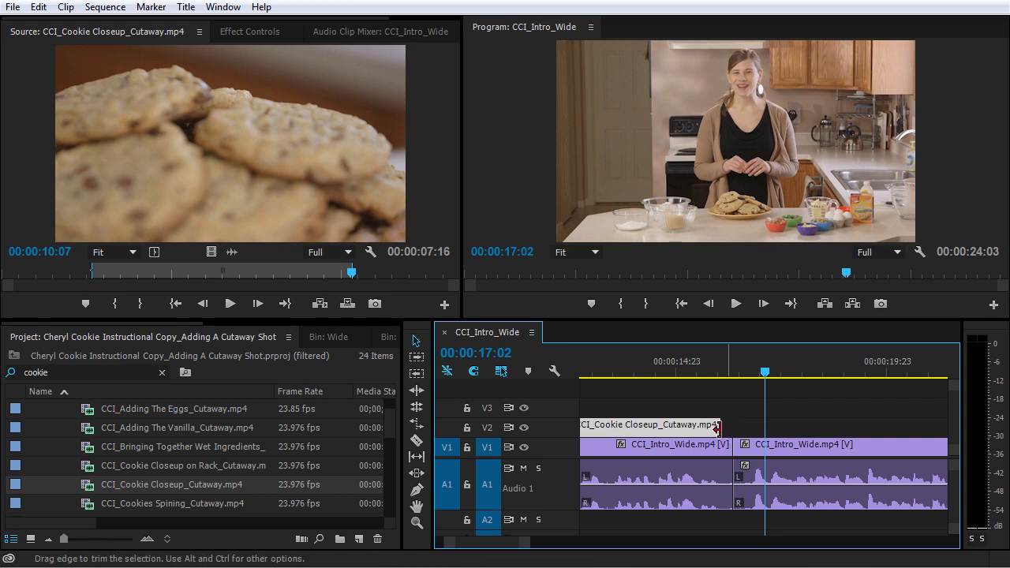
left_click(724, 372)
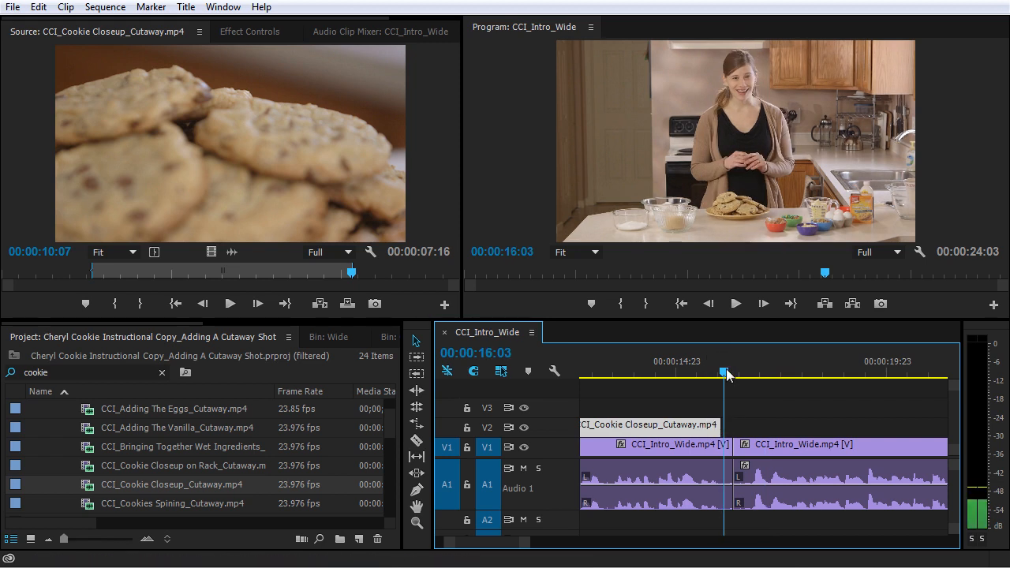
left_click_drag(726, 375, 690, 376)
key("=")
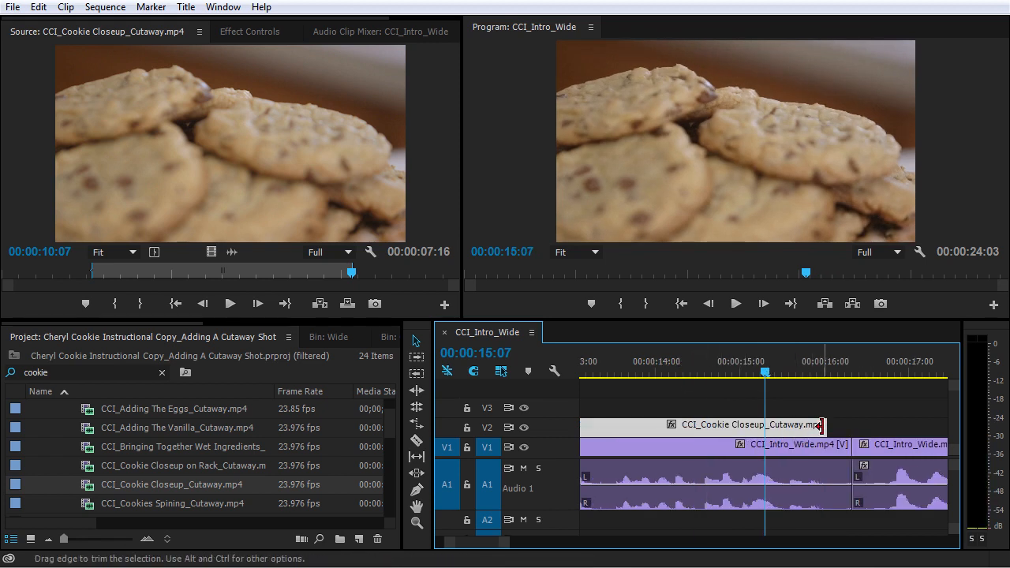
mouse_move(820, 426)
left_mouse_down()
mouse_move(838, 426)
mouse_move(824, 425)
left_mouse_up()
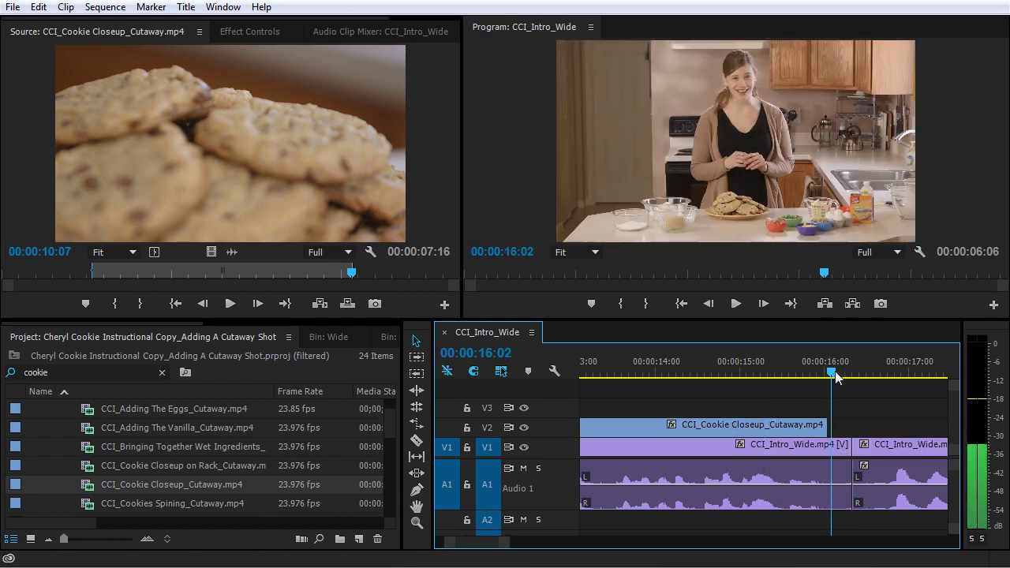
key("Right")
- Ripple-trim the end of the first CCI_Intro_Wide clip on V1 to match the cutaway's end, and play back the transition
left_click(840, 446)
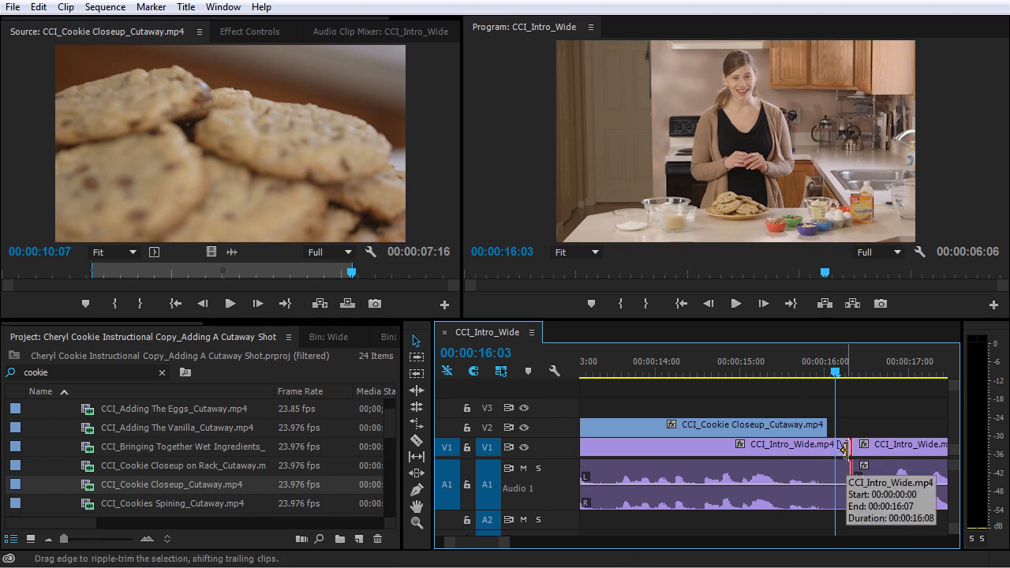
left_click_drag(843, 448, 822, 459)
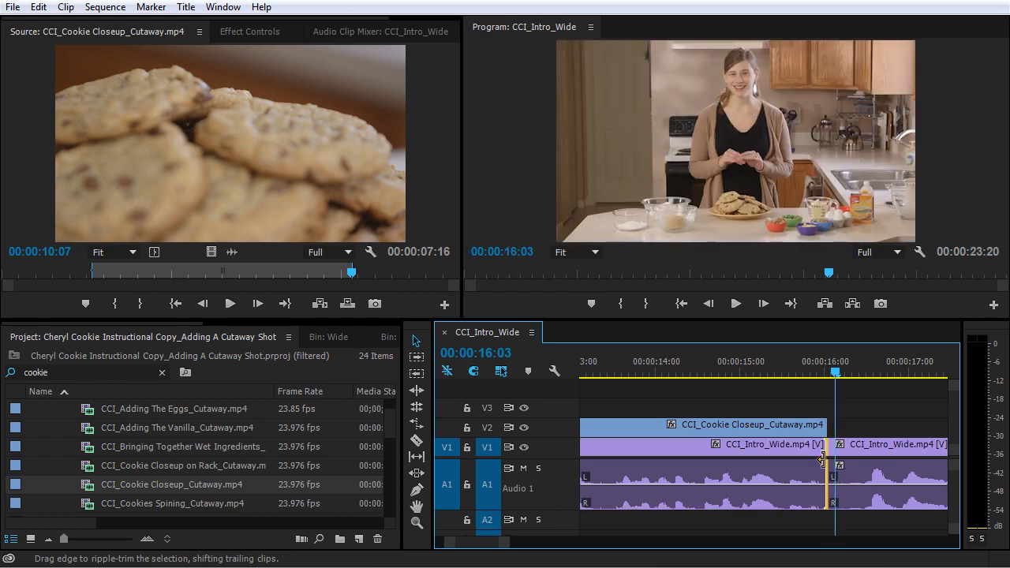
left_click(726, 374)
key("space")
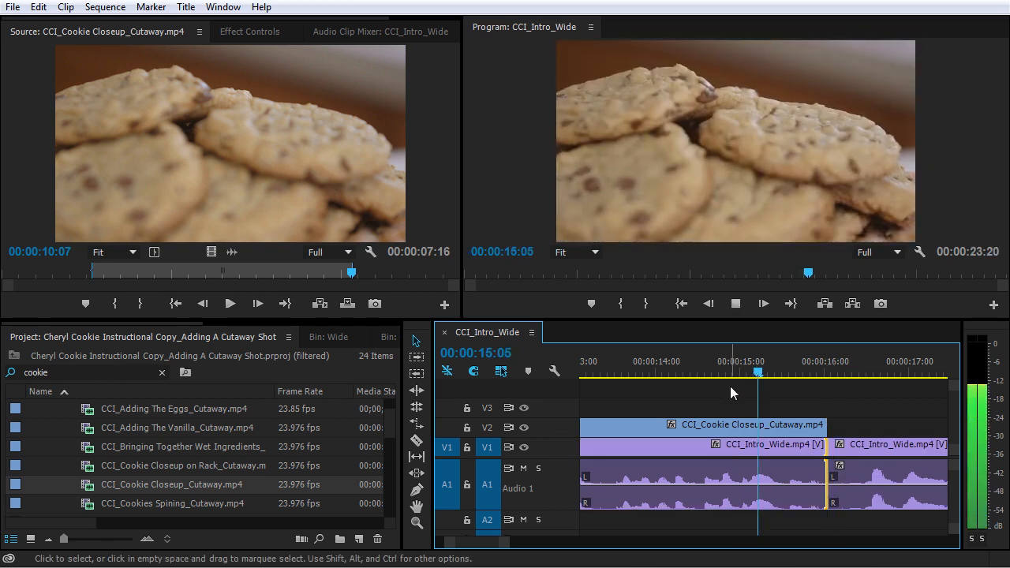
key("space")
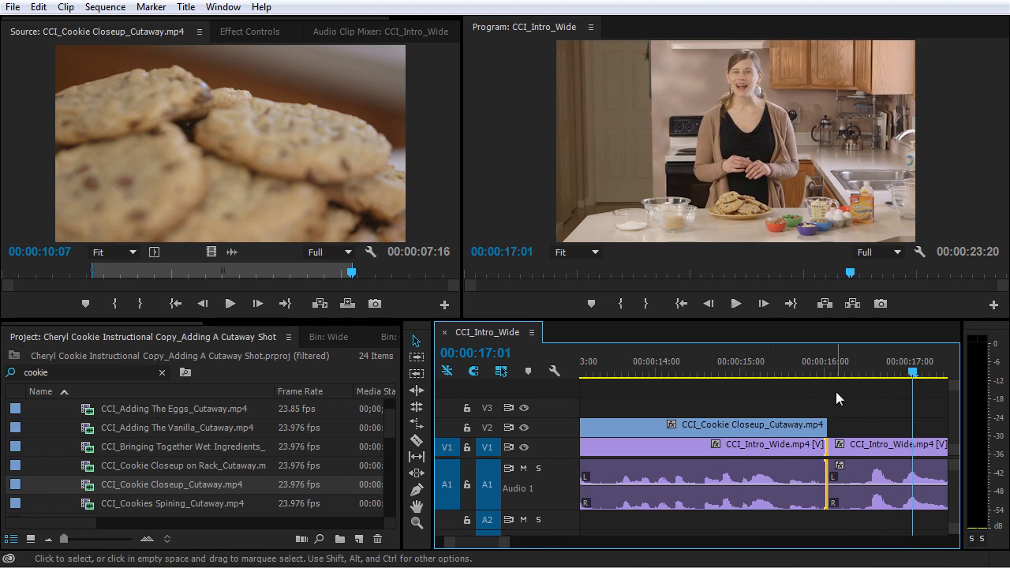
- Compare the two CCI_Intro_Wide clips at the cut and play the cutaway from 00:00:14:08 to check the hidden edit
left_click(855, 448)
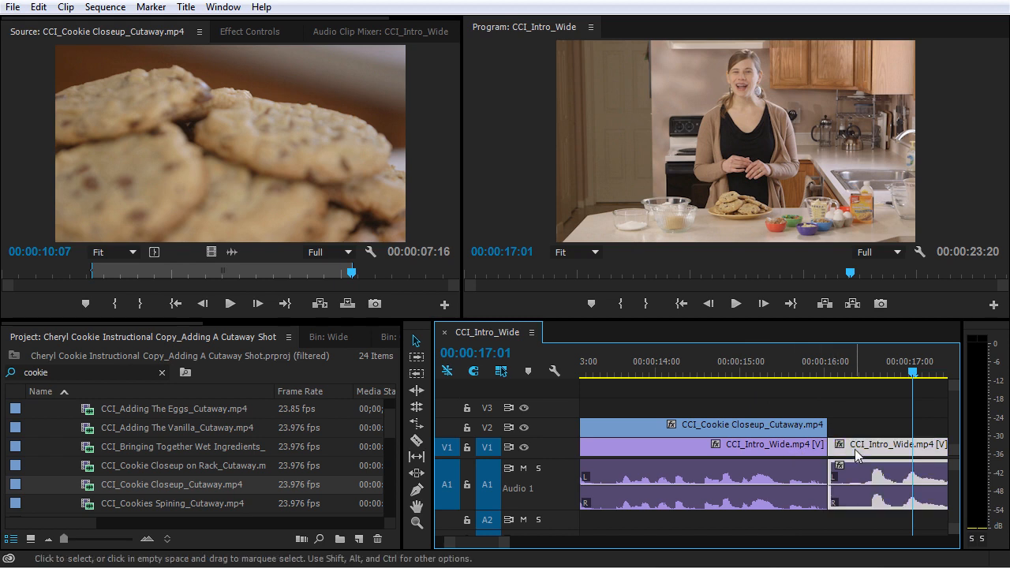
left_click(787, 451)
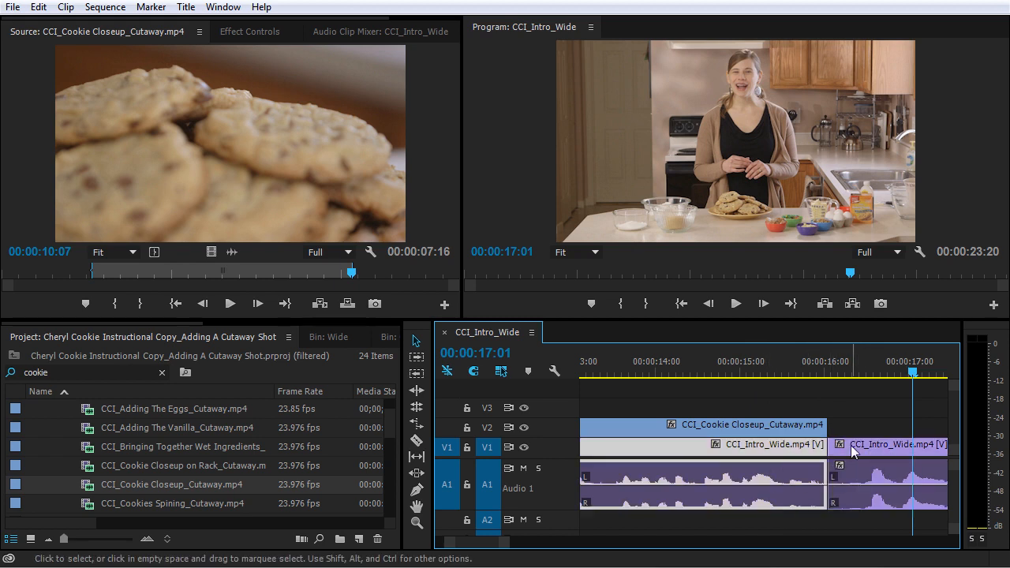
left_click_drag(799, 357, 683, 370)
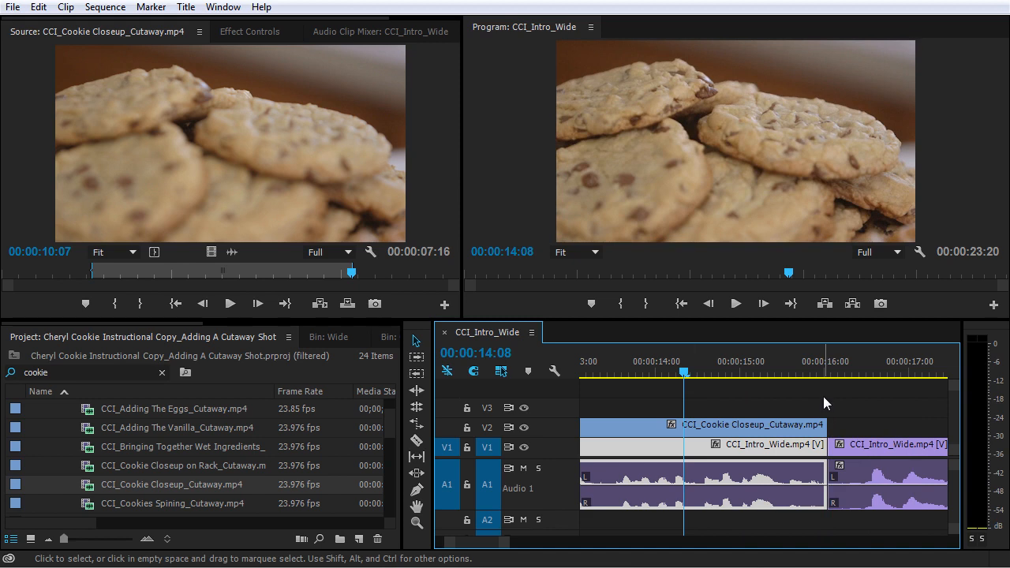
key("space")
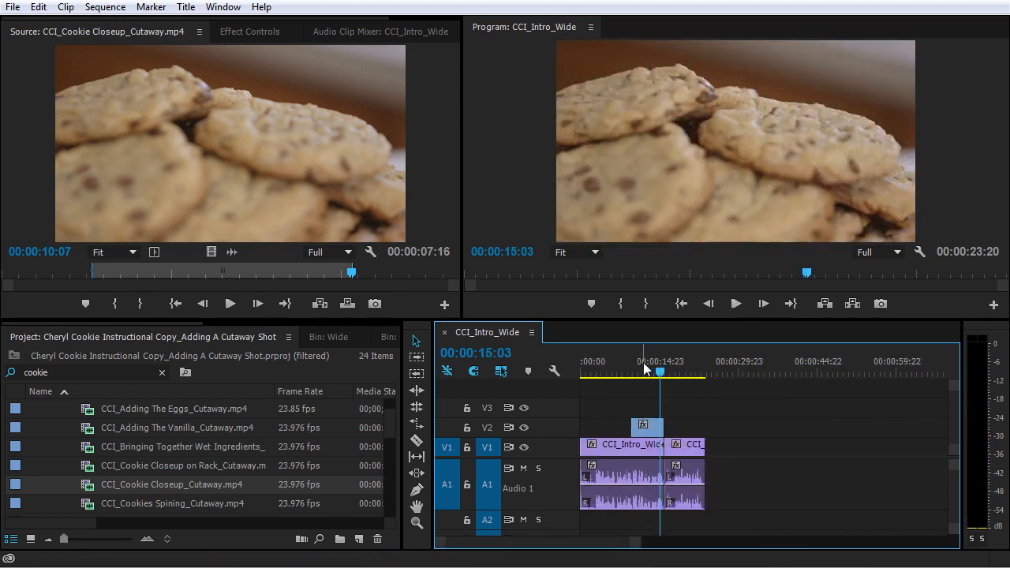
- Play the opening, then ripple-trim about two seconds off the start of the first CCI_Intro_Wide clip at the sequence's beginning
key("Home")
key("space")
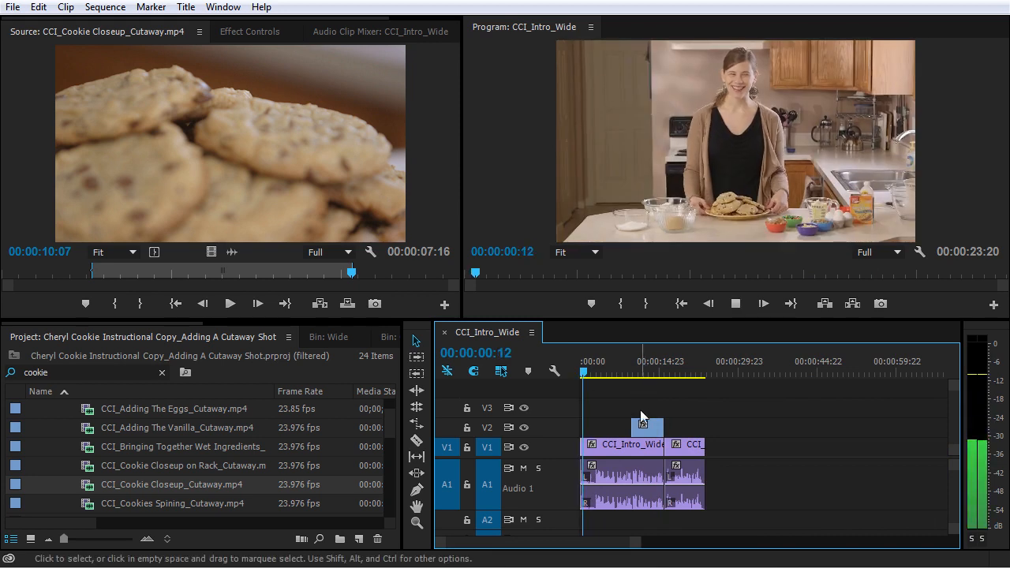
key("space")
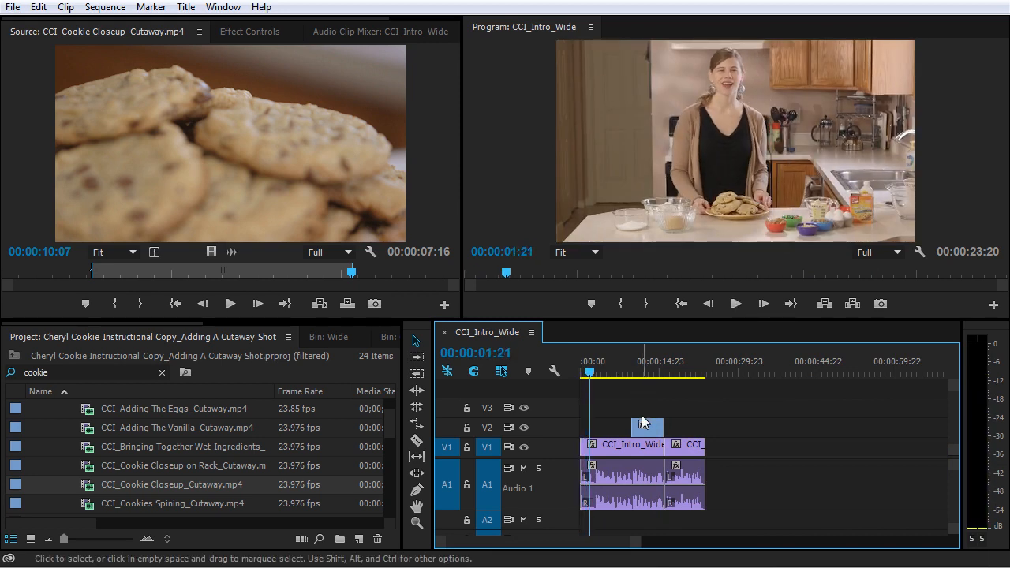
key("equal")
key("equal")
key("equal")
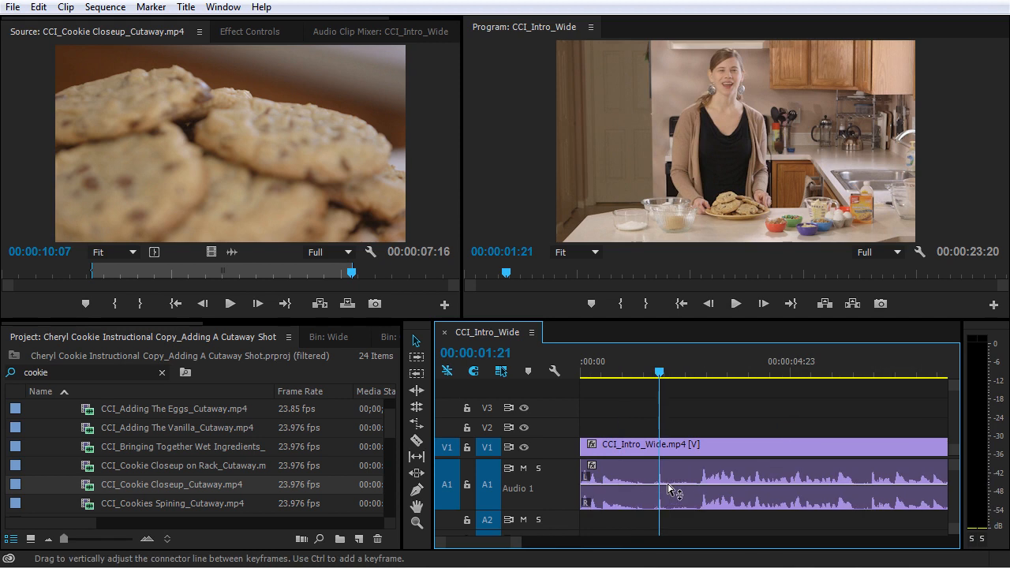
left_click(638, 447)
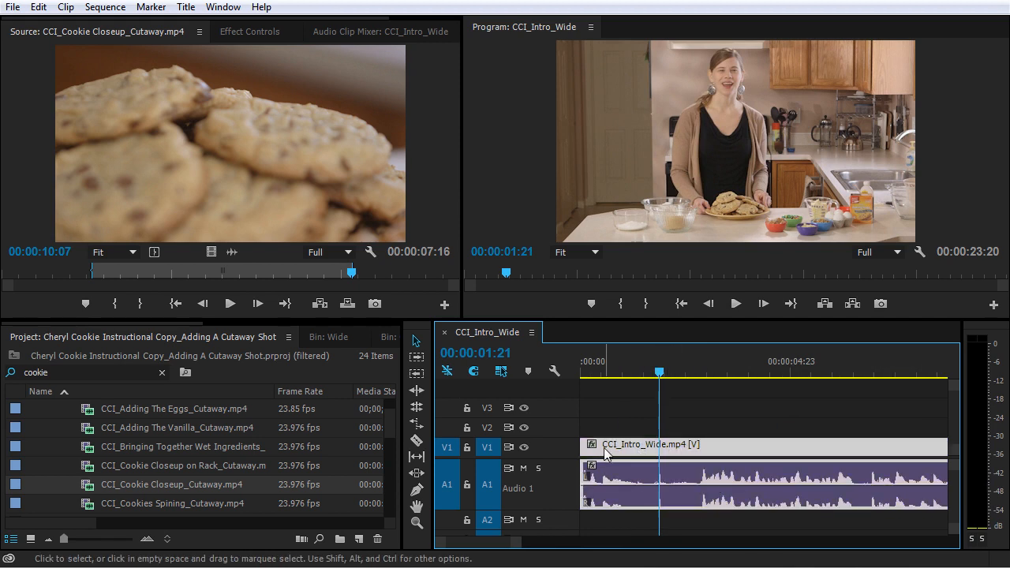
left_click_drag(588, 446, 677, 469)
left_click_drag(655, 370, 553, 370)
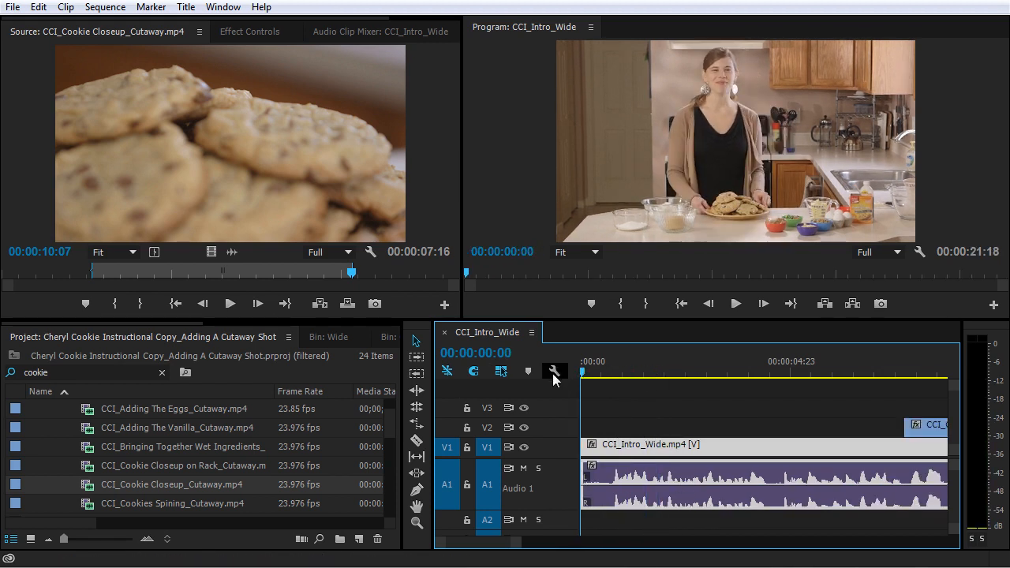
left_click(645, 414)
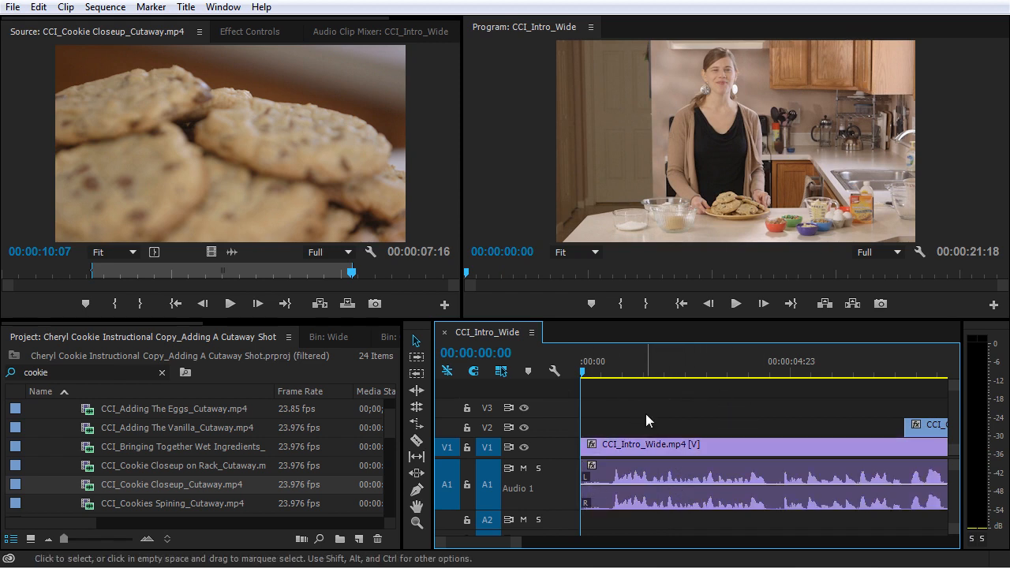
- Play the sequence from the beginning to review the trimmed opening, the cutaway and the transition to the second intro clip
key("space")
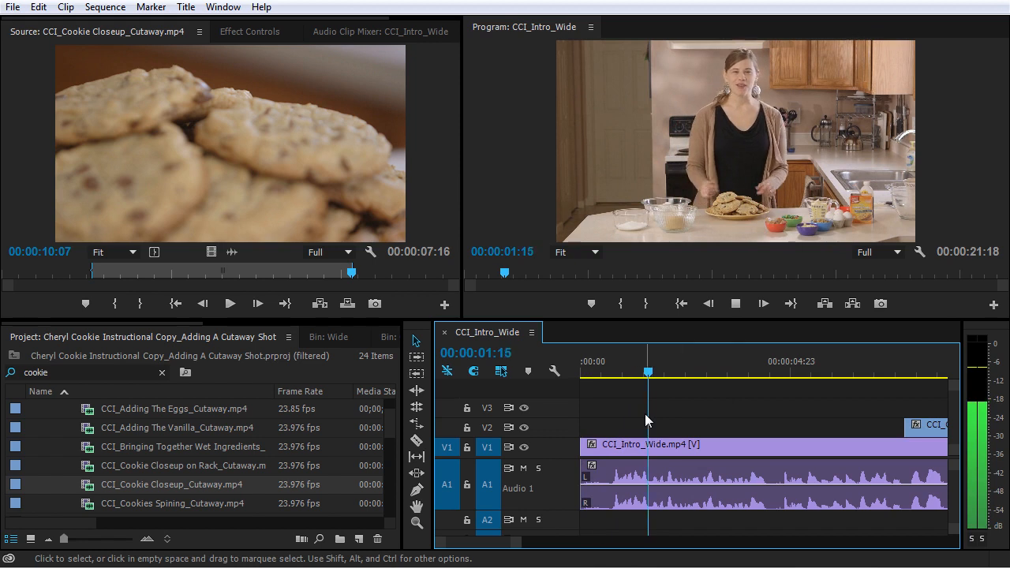
key("space")
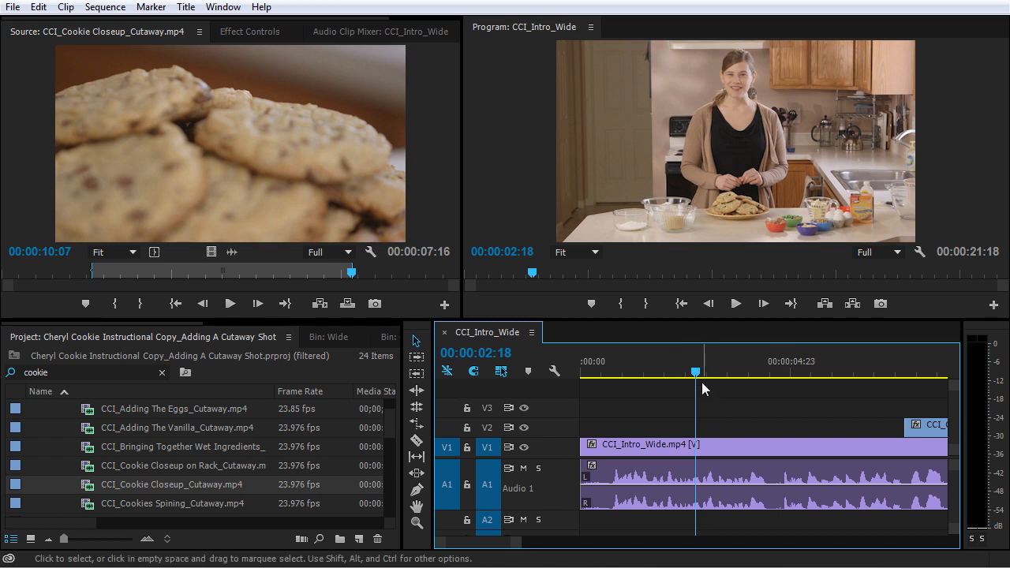
key("Home")
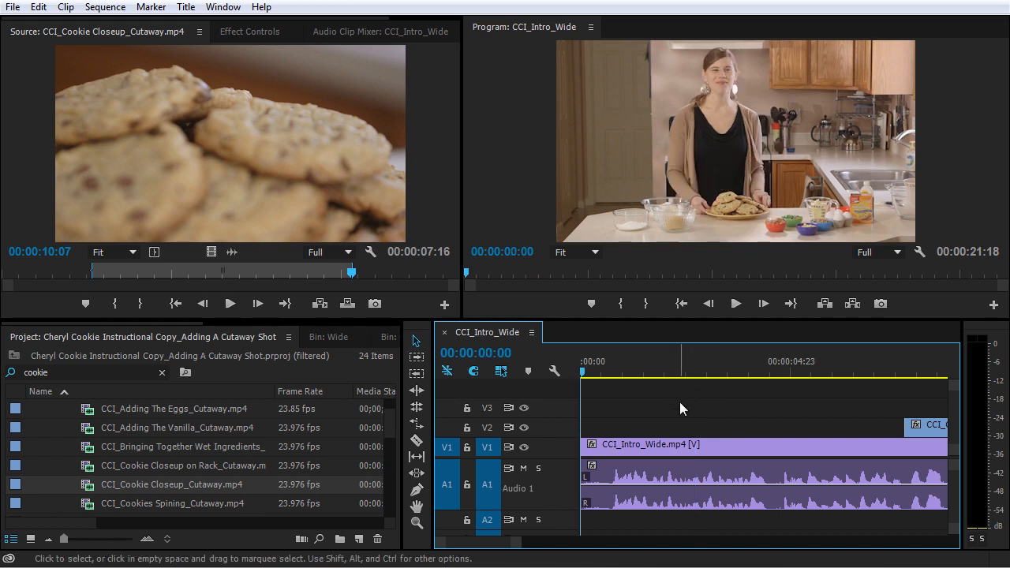
key("space")
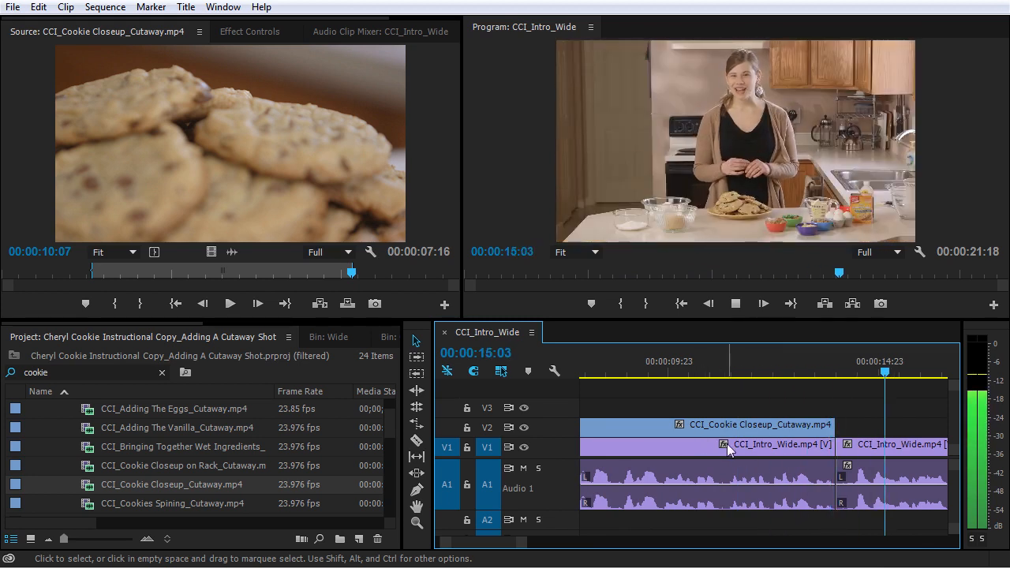
key("minus")
key("minus")
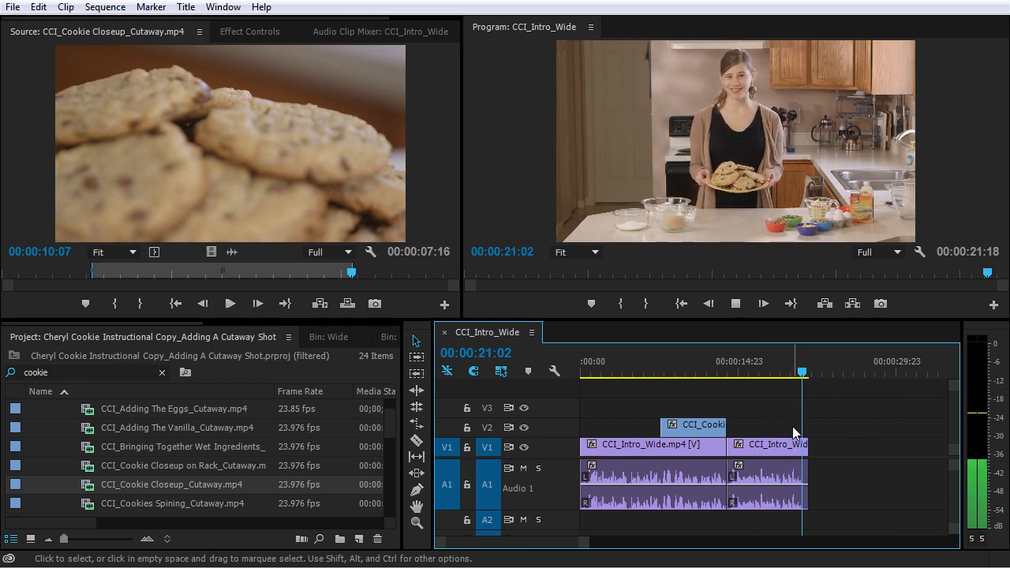
- Scrub around the cutaway's end to 00:00:13:14 and select the cutaway clip on V2
left_click(659, 371)
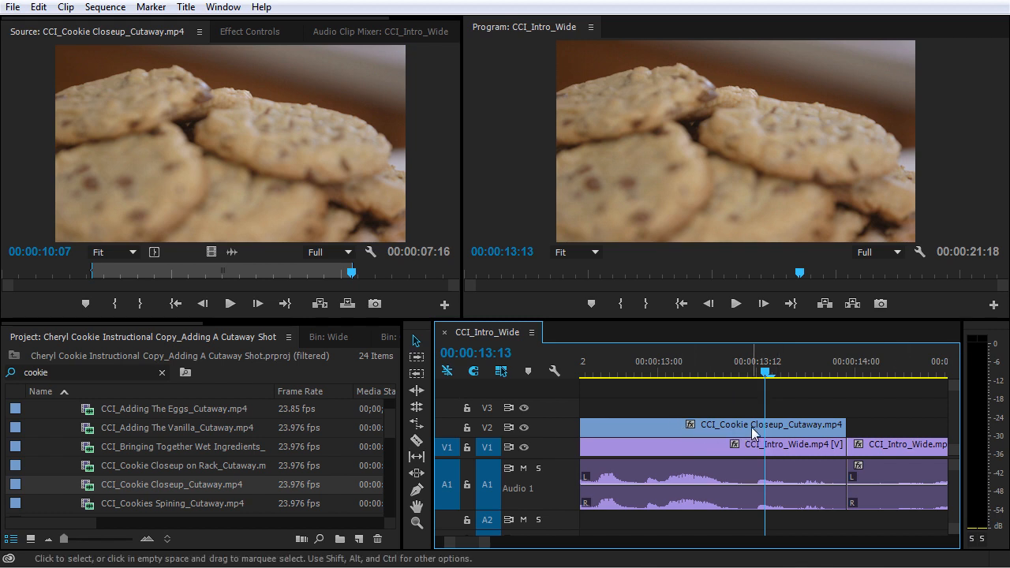
left_click_drag(716, 368, 851, 383)
left_click_drag(651, 383, 772, 384)
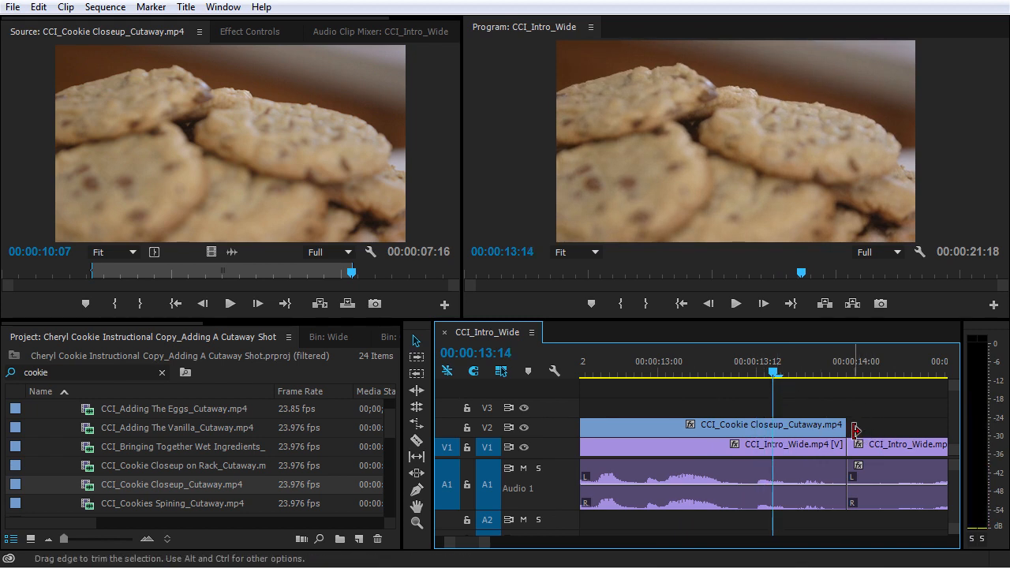
left_click_drag(850, 429, 808, 430)
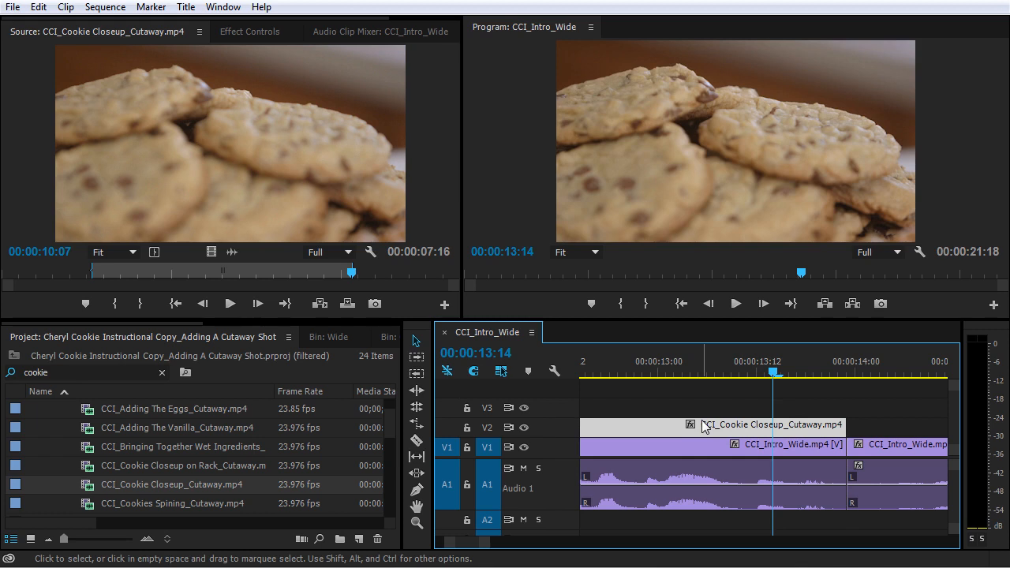
- Target track V2 and move the playhead back to the cutaway's start, followed by the sequence's beginning
mouse_move(704, 427)
left_click(488, 428)
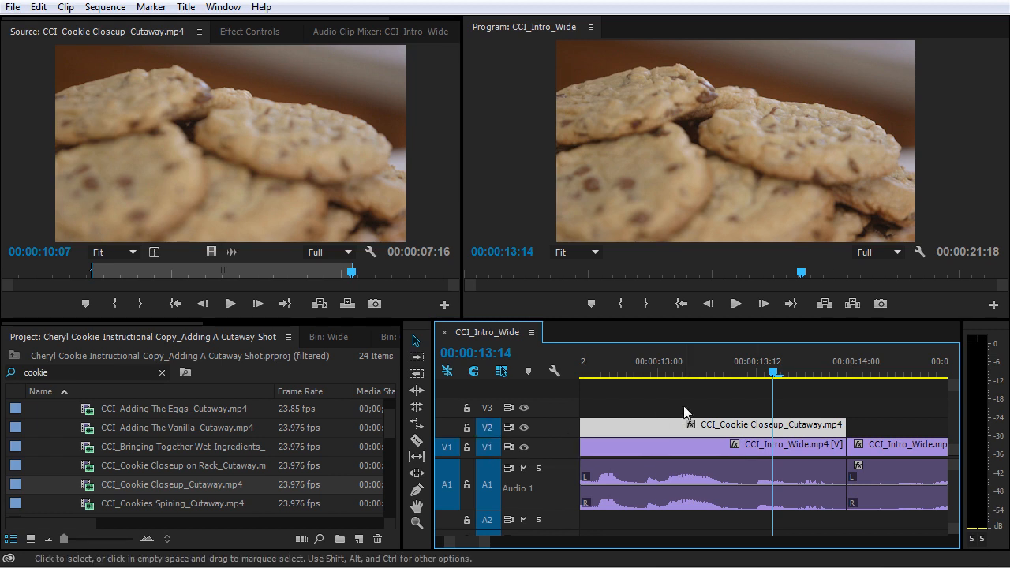
key("Up")
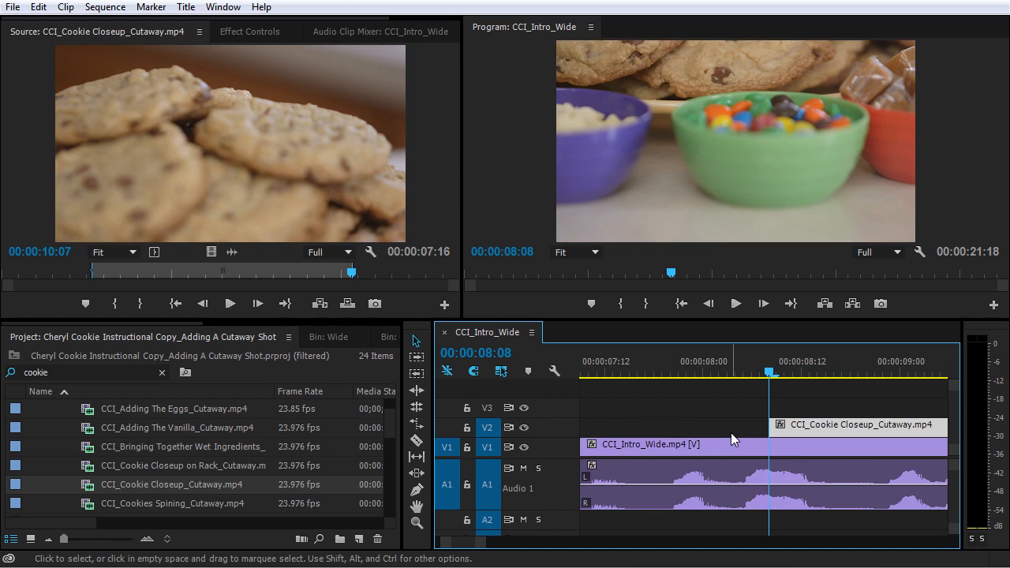
key("Home")
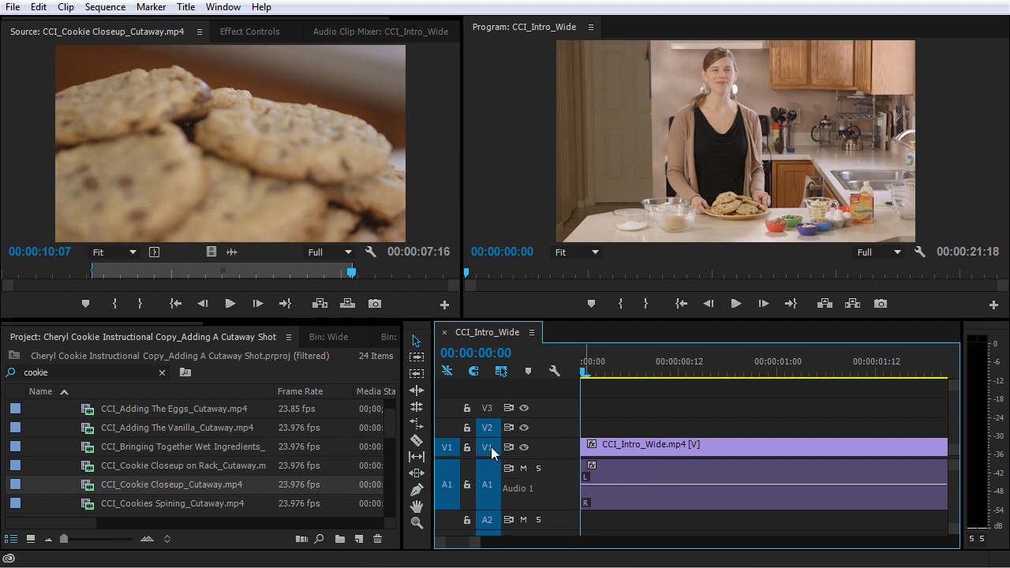
- Step the playhead through the cutaway's edit points, switching V2's track targeting off and back on, and return to the cutaway's start
key("Down")
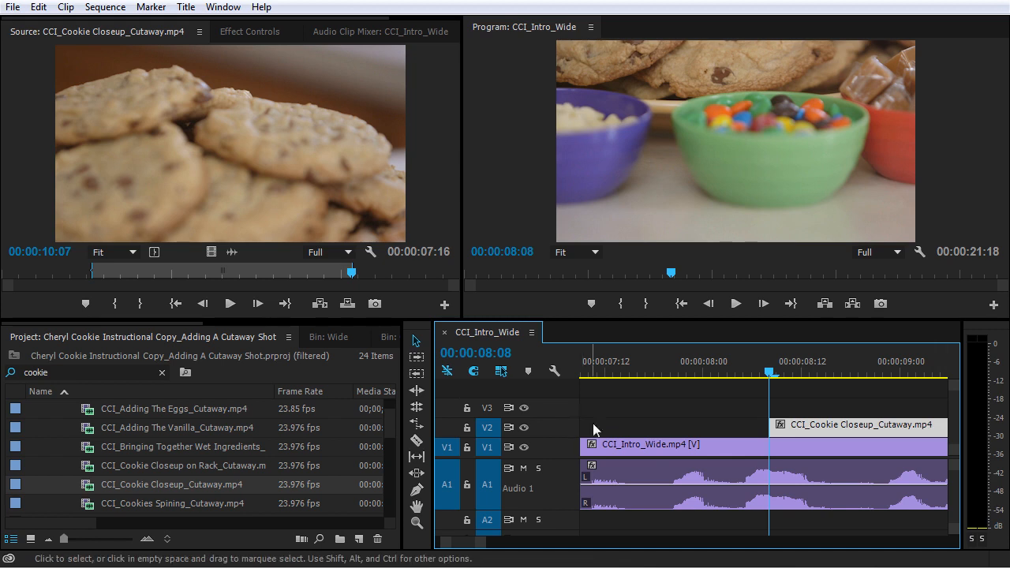
key("Down")
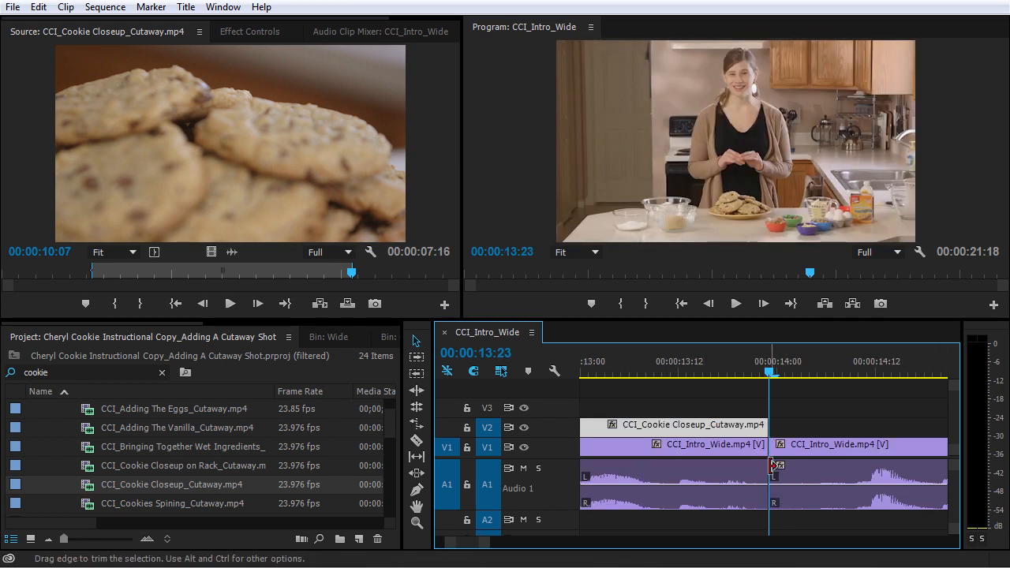
left_click(494, 435)
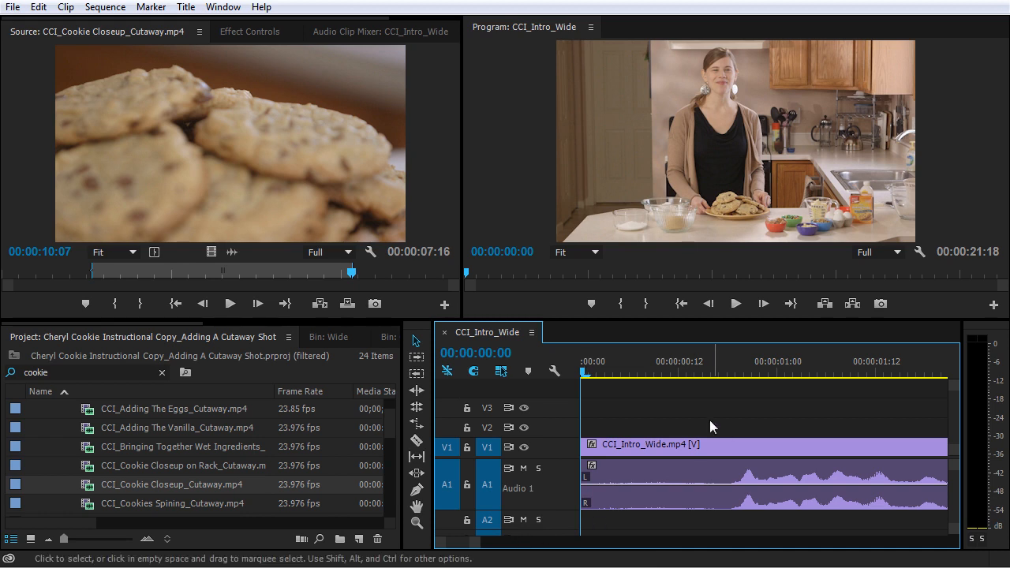
left_click(488, 427)
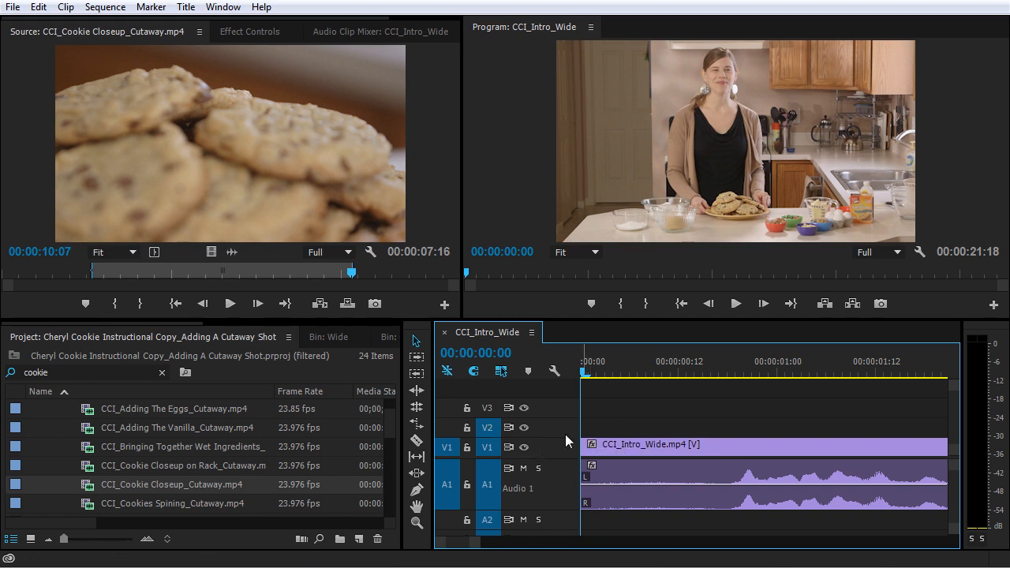
key("Down")
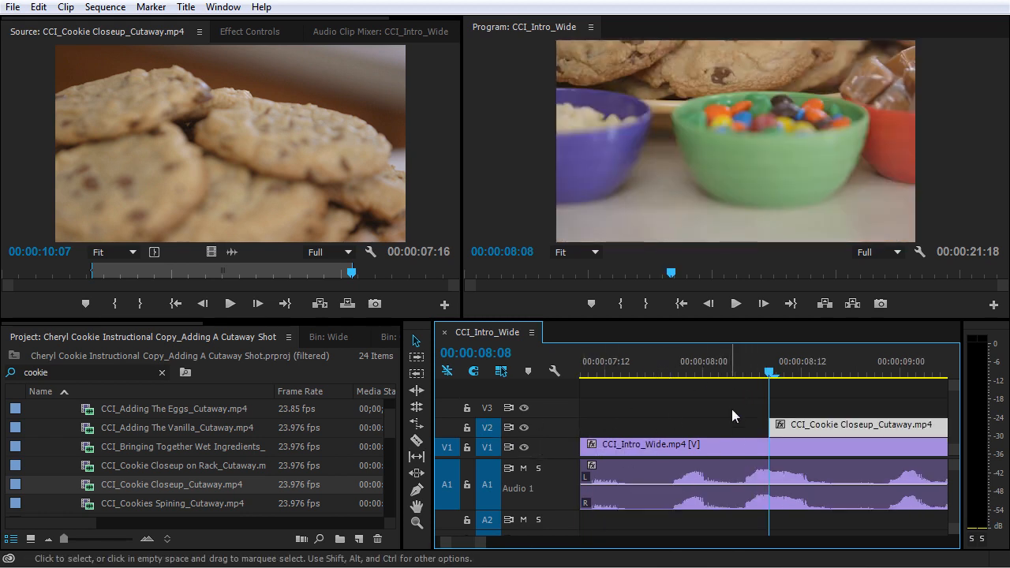
- Extend the start of the cookie closeup cutaway on V2 back to 00:00:07:17 and play through it to its end
left_click_drag(627, 365, 647, 364)
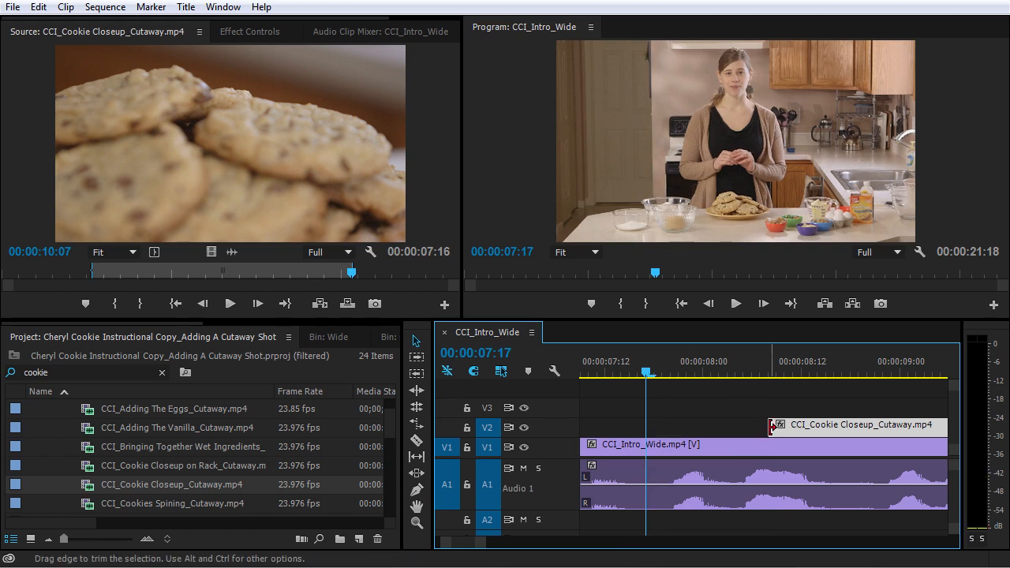
left_click_drag(753, 426, 647, 427)
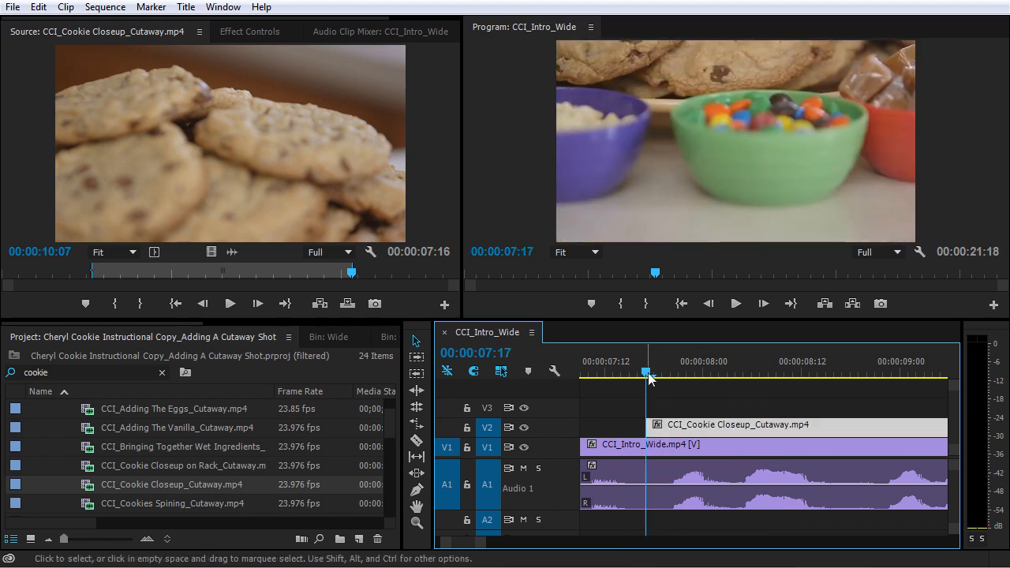
left_click(598, 378)
key("space")
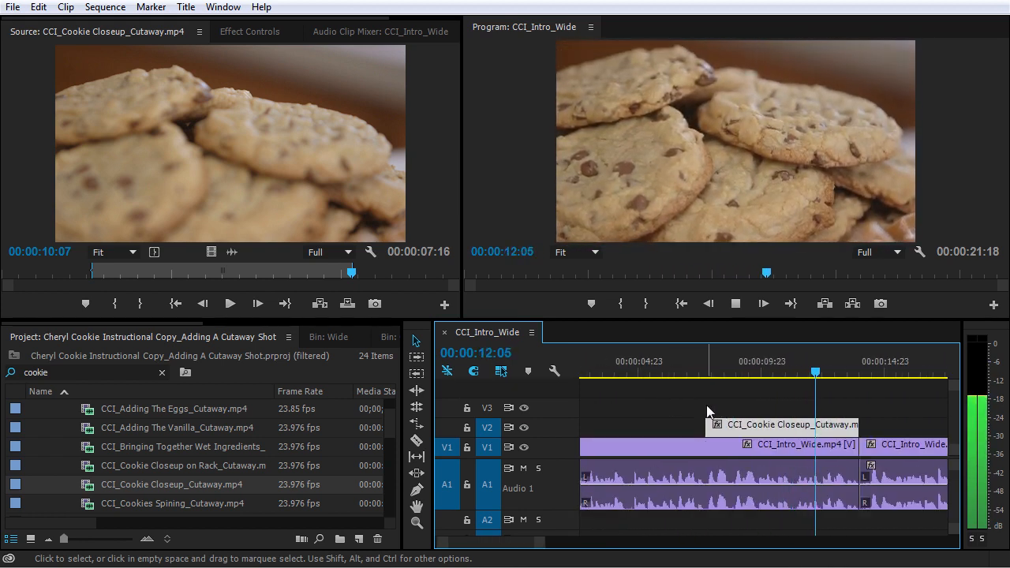
key("space")
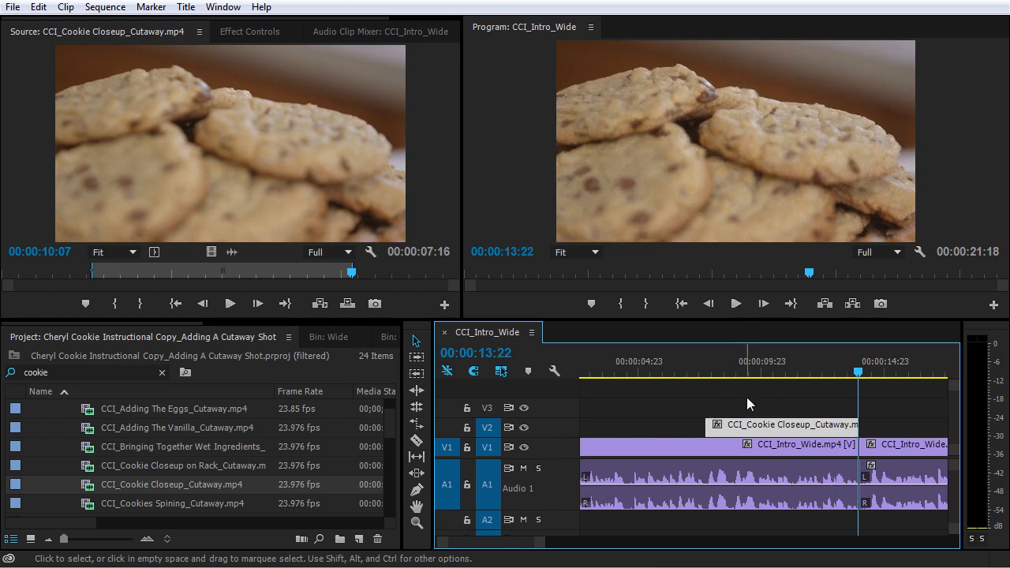
- Trim the start of the V2 cutaway forward to about 00:00:08:02, past the playhead at 00:00:07:19
left_click(708, 372)
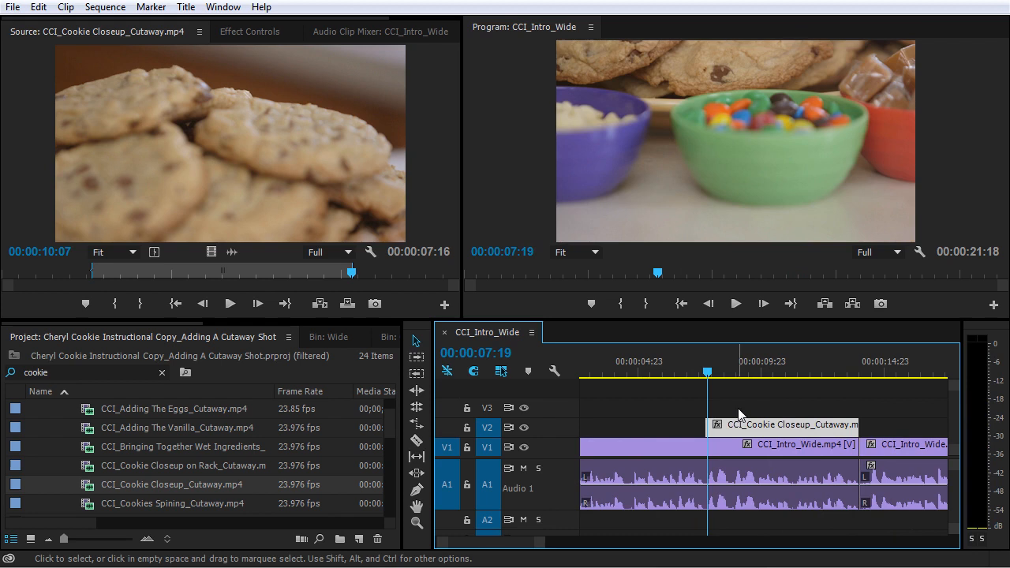
key("=")
key("=")
key("=")
left_click_drag(750, 428, 832, 430)
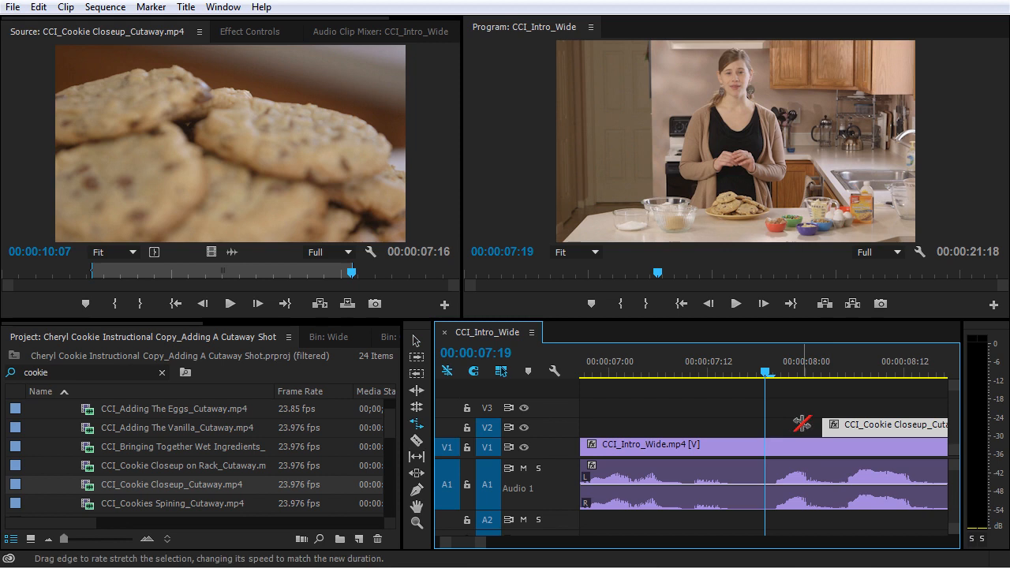
- Rate-stretch the cutaway's start back to 00:00:07:17, slowing the clip to 94%, and deselect it
left_click(417, 425)
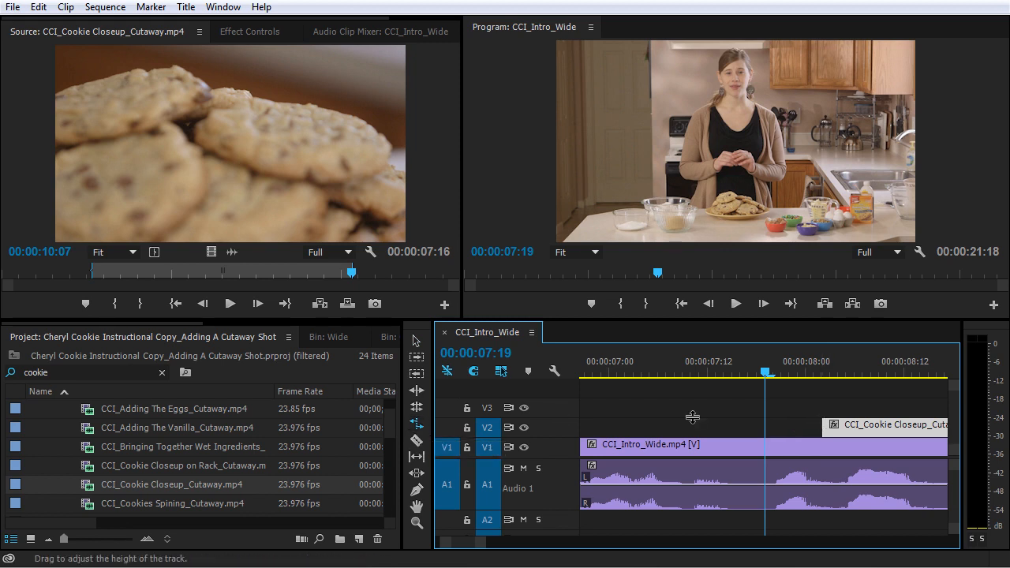
left_click_drag(822, 424, 749, 426)
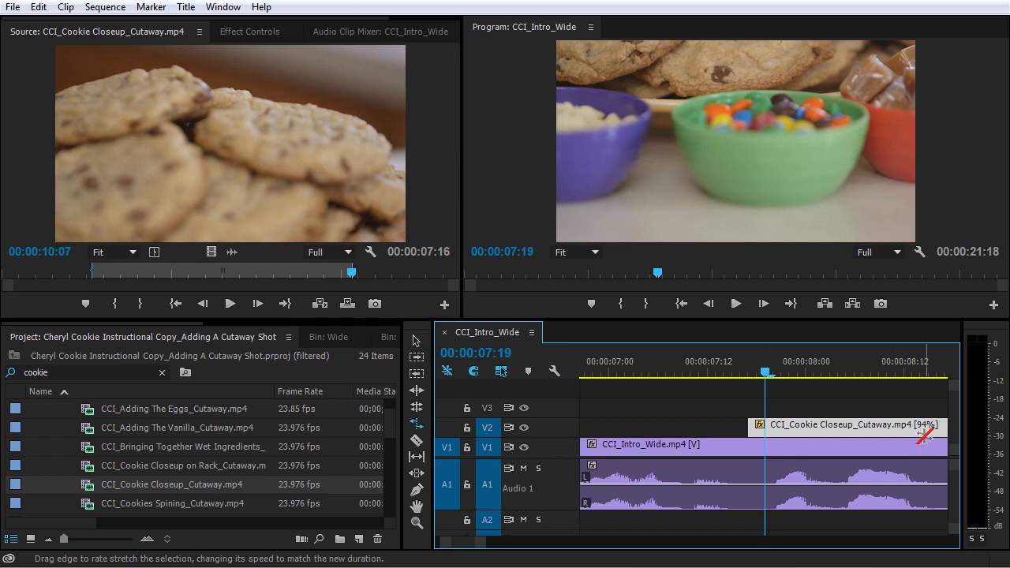
left_click(795, 396)
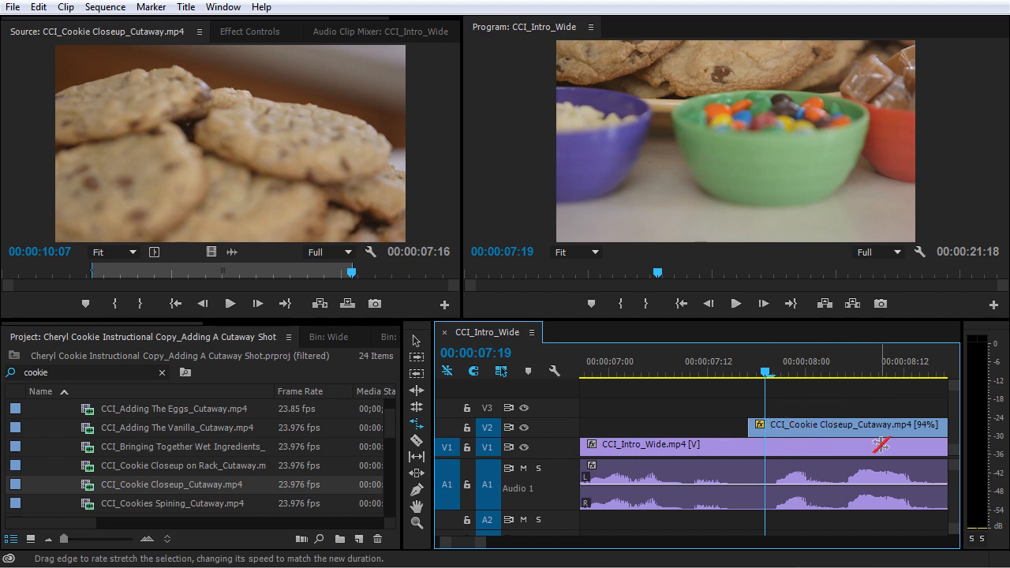
- Play from 00:00:06:20 through the slowed cutaway into the second intro clip, stop at 00:00:15:00 and switch back to the Selection tool
left_click_drag(768, 375, 755, 376)
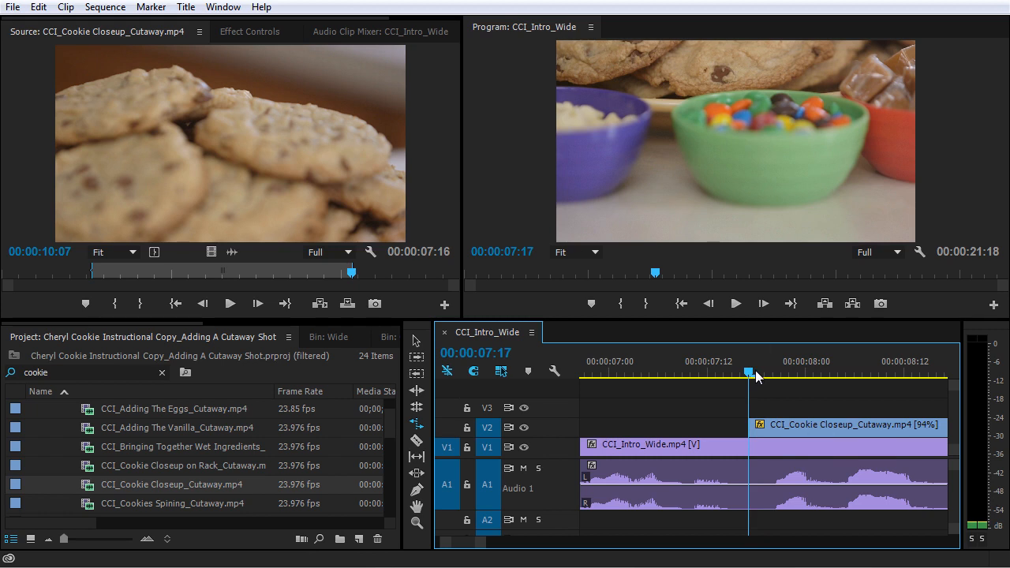
left_click_drag(755, 375, 584, 376)
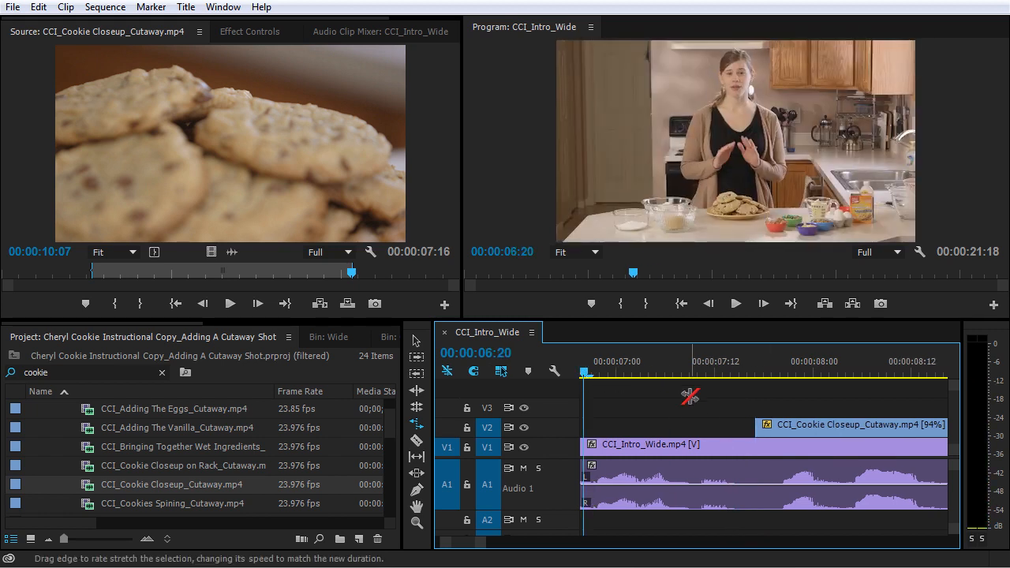
key("space")
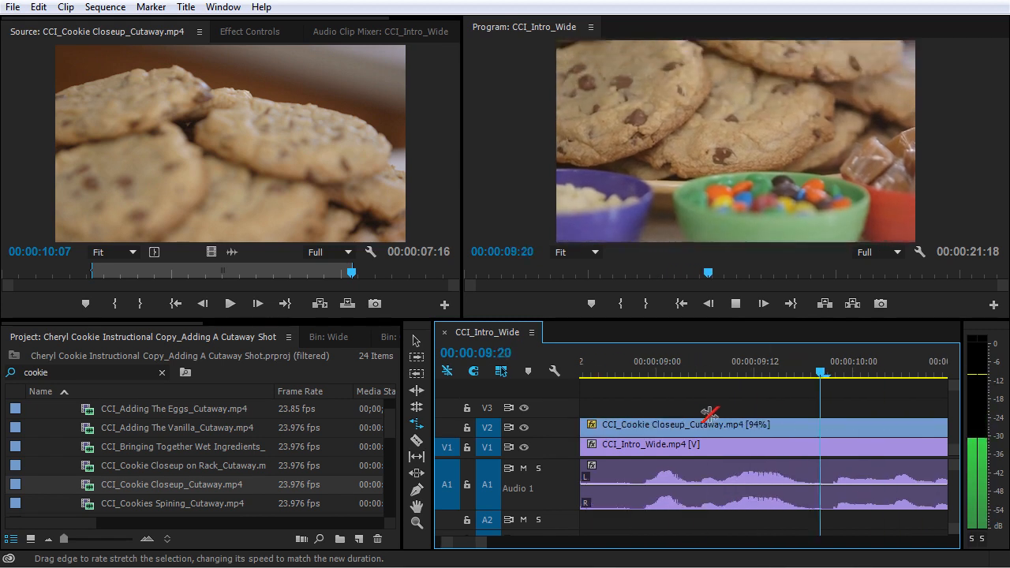
key("minus")
key("minus")
key("minus")
key("equal")
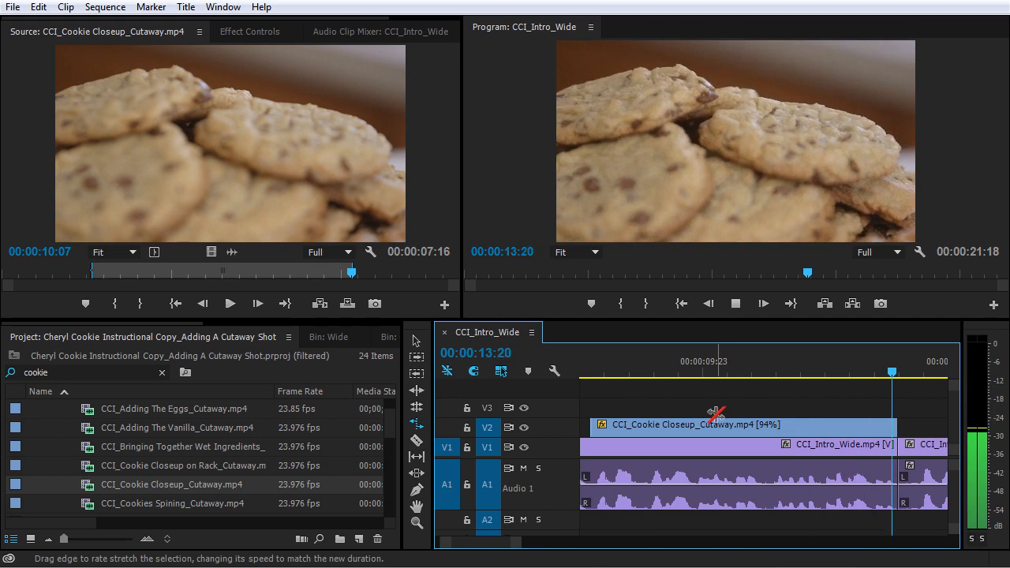
key("minus")
key("space")
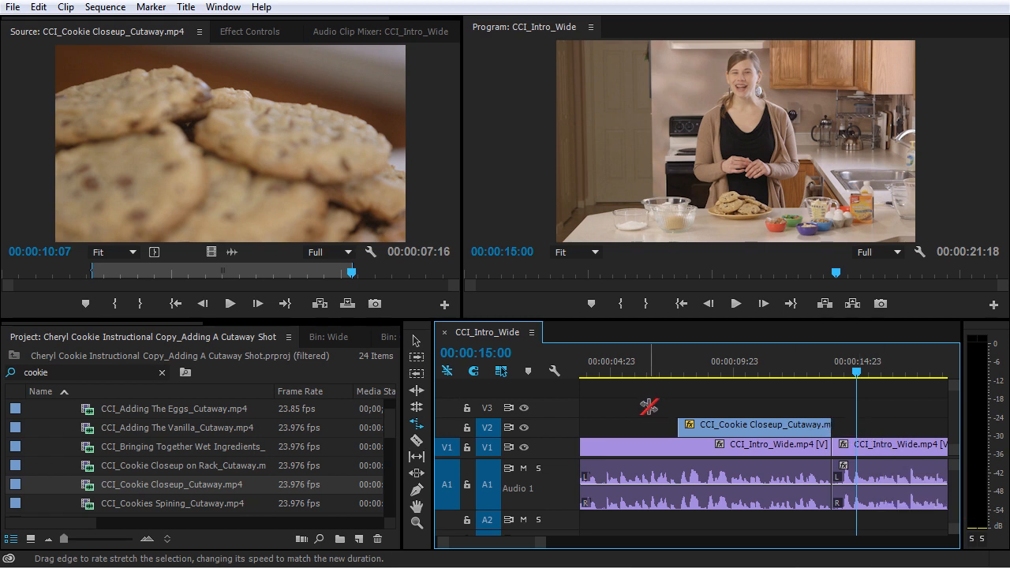
key("v")
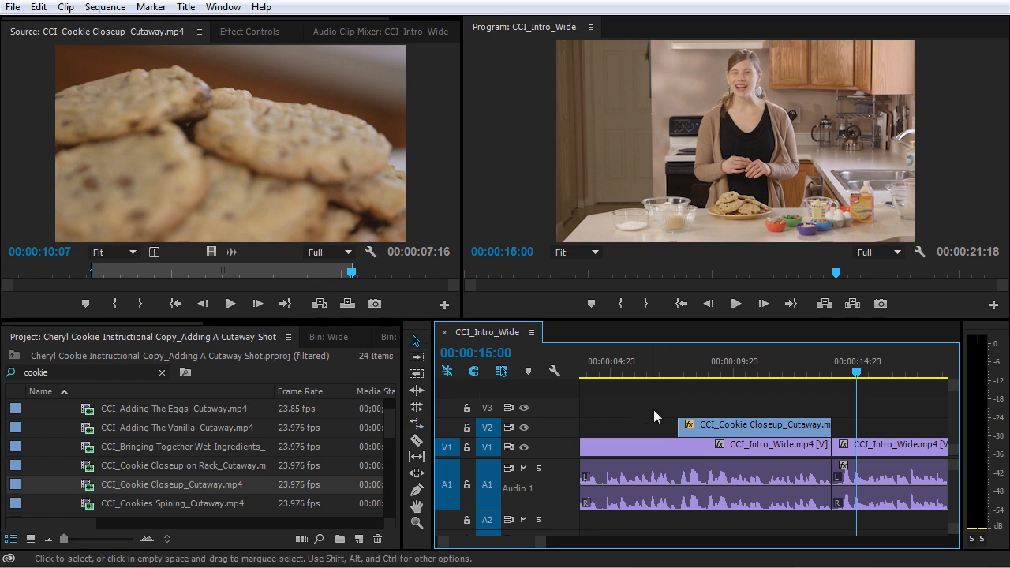